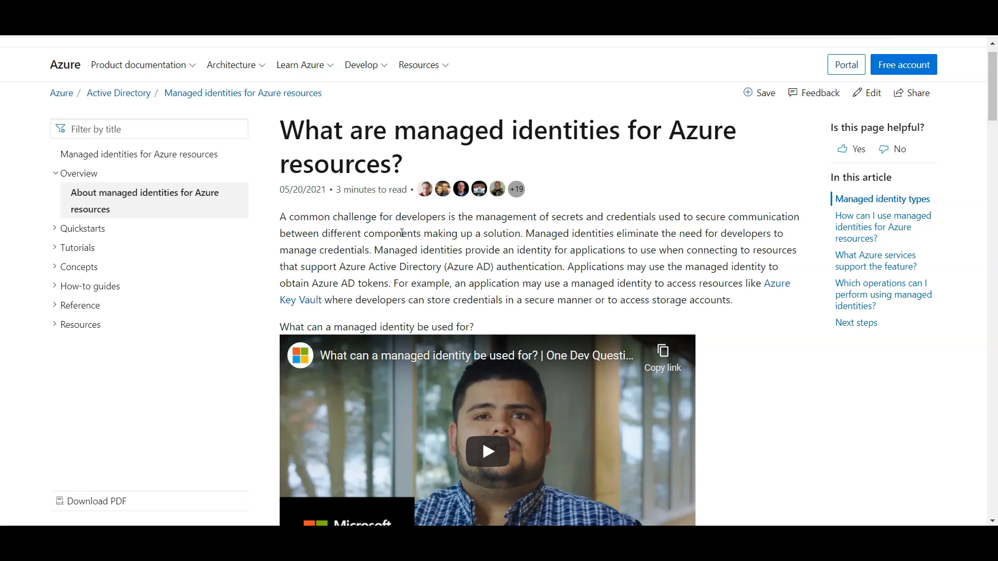
# Step: Read the managed identities article, covering the benefits, the identity types and how they can be used with Azure resources
pyautogui.scroll(-4, 566, 278)
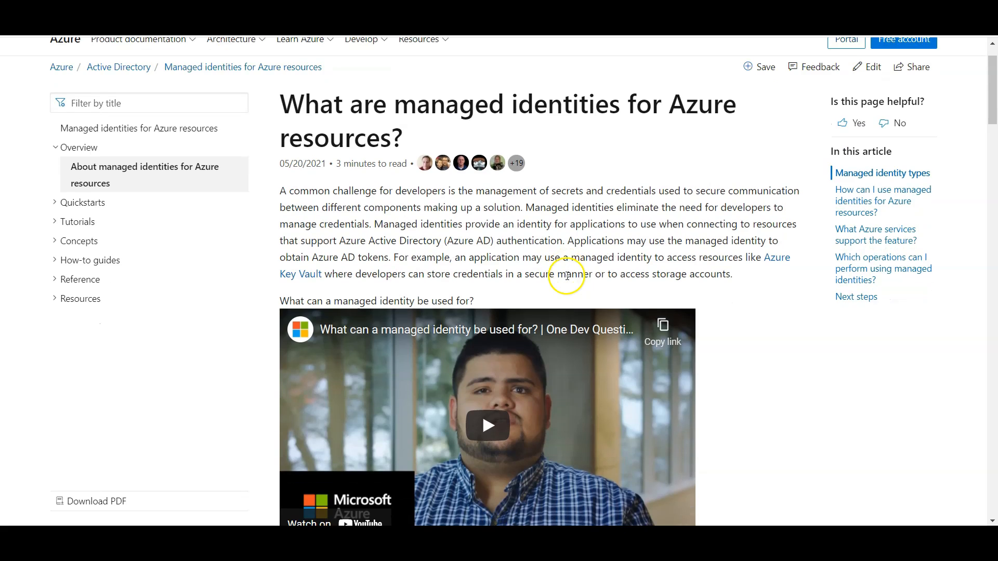
pyautogui.scroll(3, 567, 278)
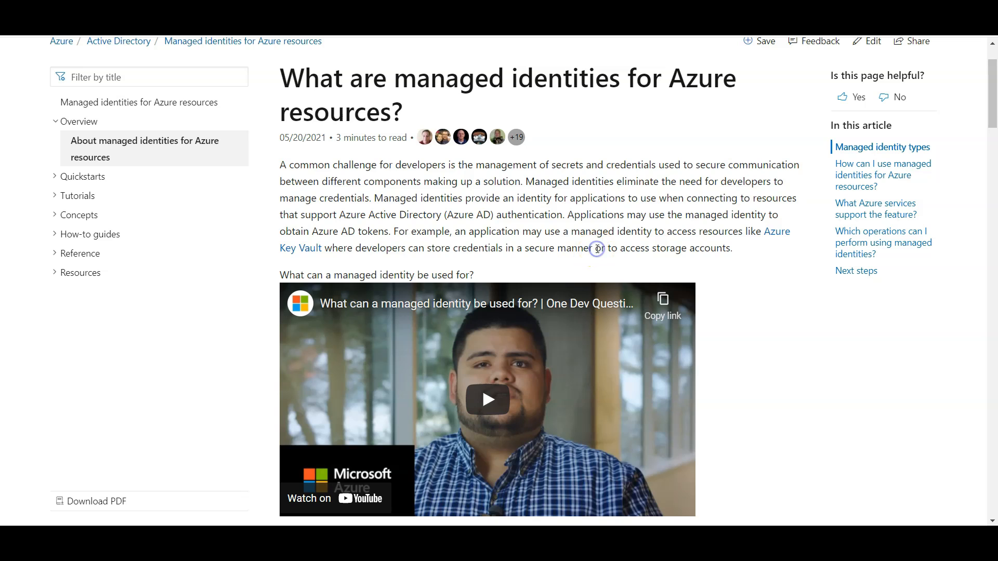
pyautogui.scroll(-6, 598, 251)
pyautogui.scroll(-3, 599, 253)
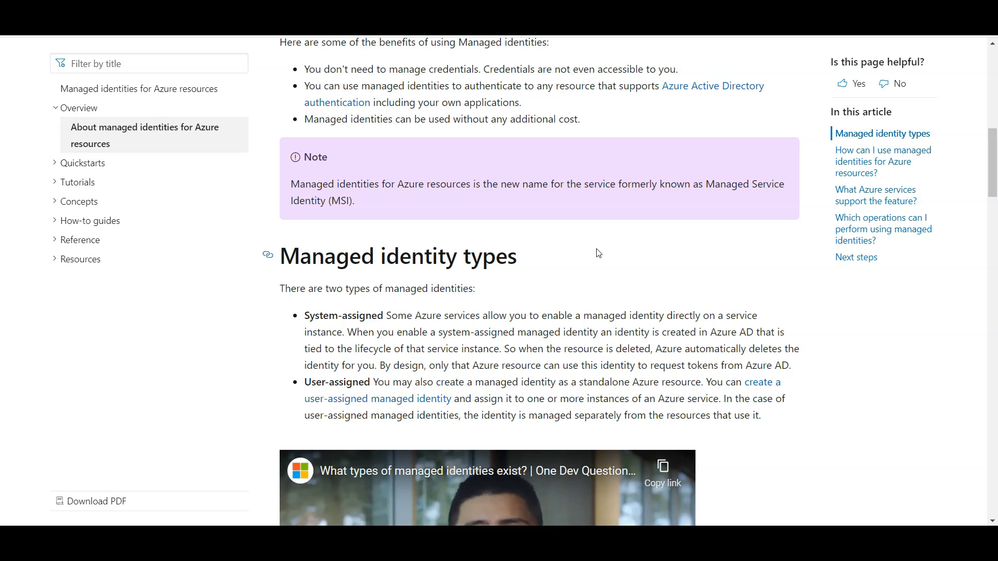
pyautogui.click(597, 260)
pyautogui.moveTo(994, 181); pyautogui.dragTo(995, 193)
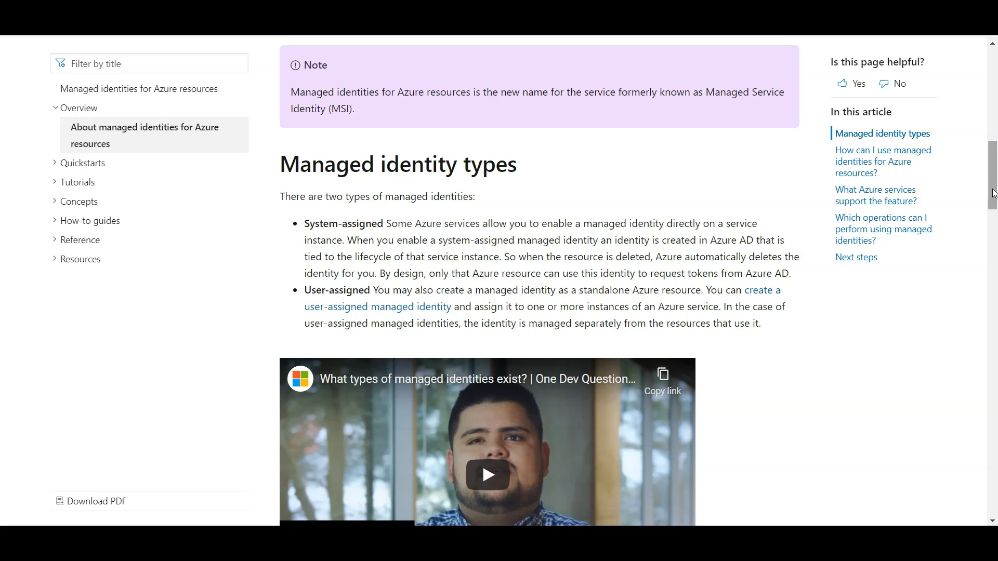
pyautogui.moveTo(994, 192); pyautogui.dragTo(994, 329)
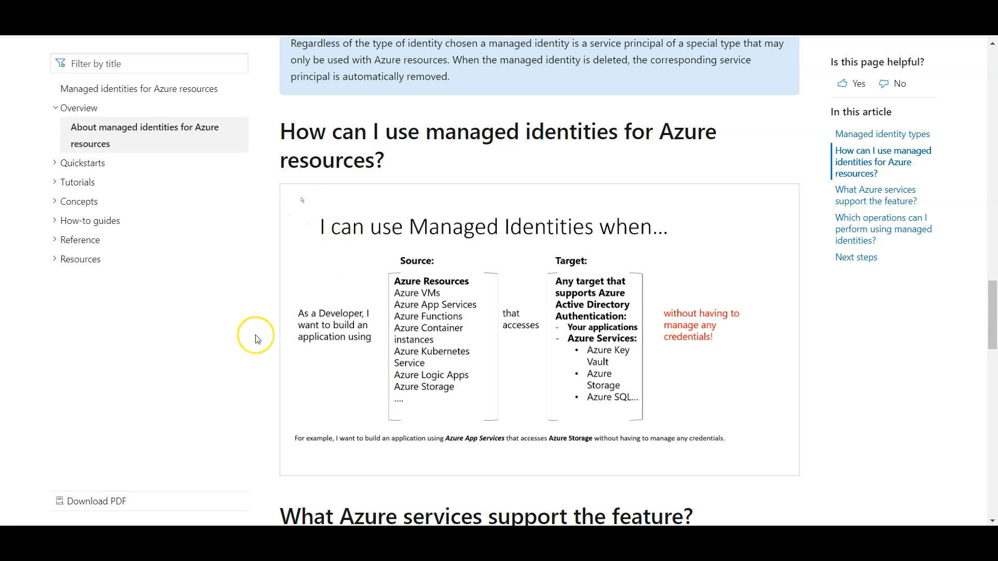
pyautogui.click(311, 320)
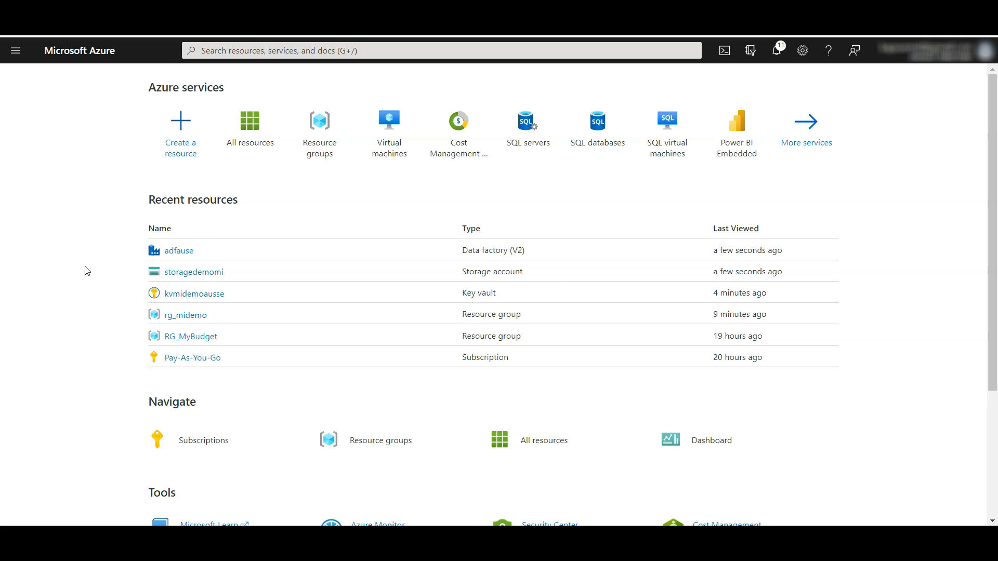
# Step: Check the secrets stored in the kvmidemoausse key vault in the Azure portal, and return to the home page
pyautogui.click(192, 295)
pyautogui.click(88, 330)
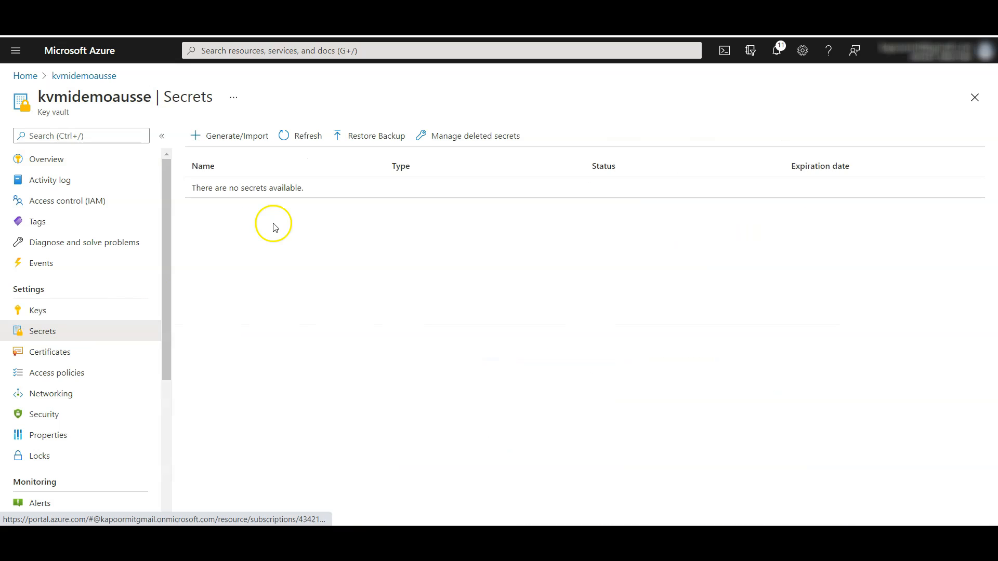
pyautogui.click(34, 77)
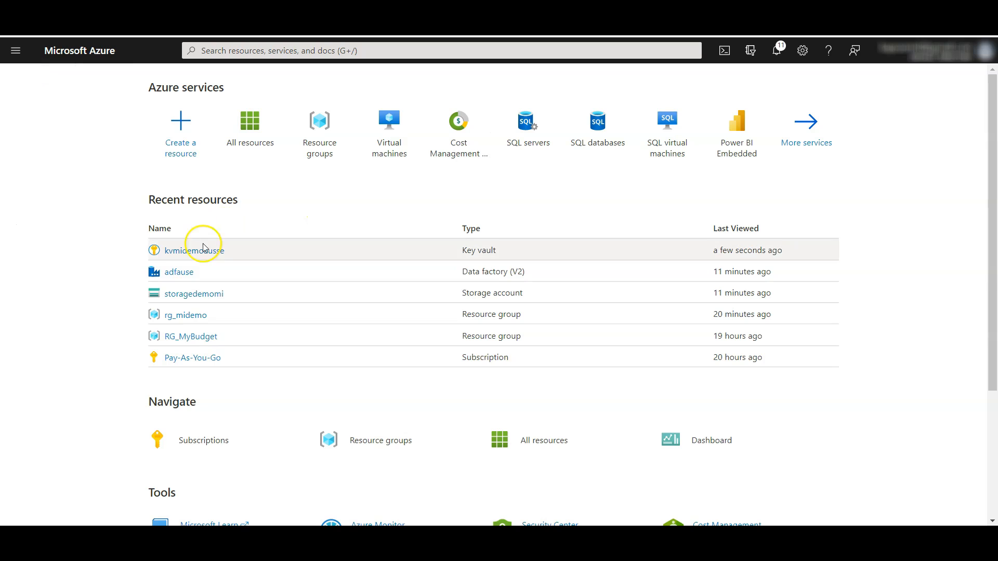
# Step: Reveal the access keys of the storagedemomi storage account and copy the connection string of key1
pyautogui.click(191, 298)
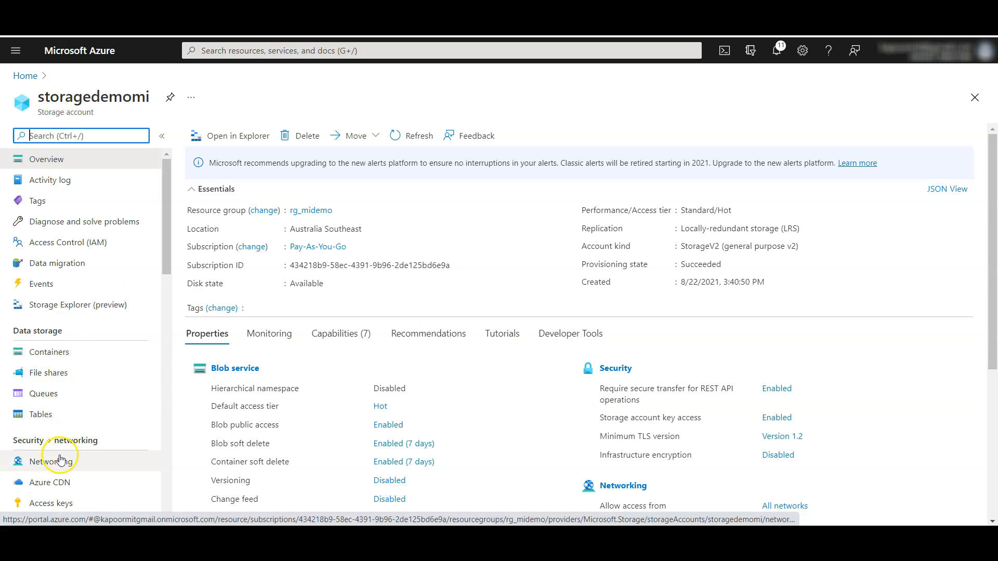
pyautogui.click(49, 502)
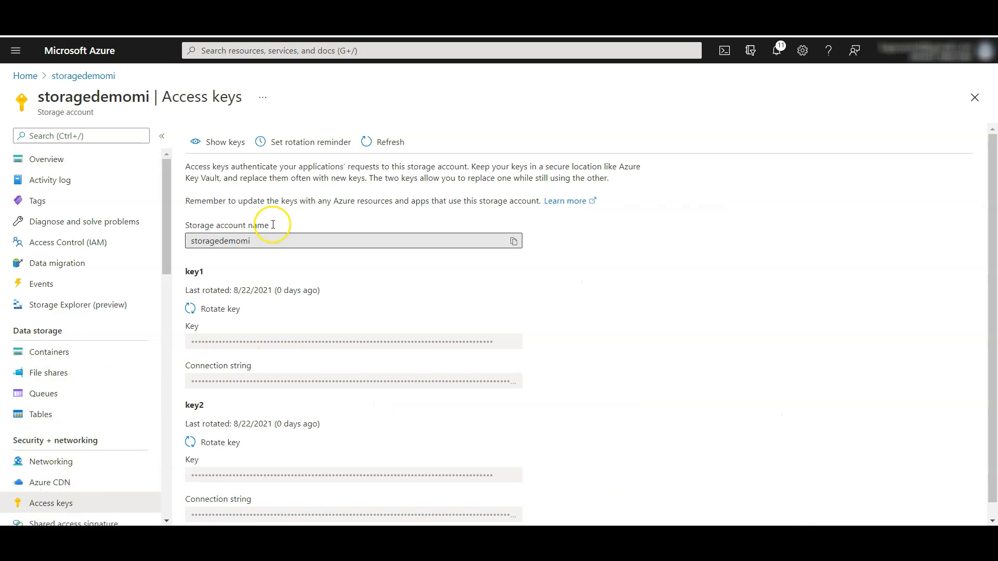
pyautogui.click(216, 144)
pyautogui.click(514, 382)
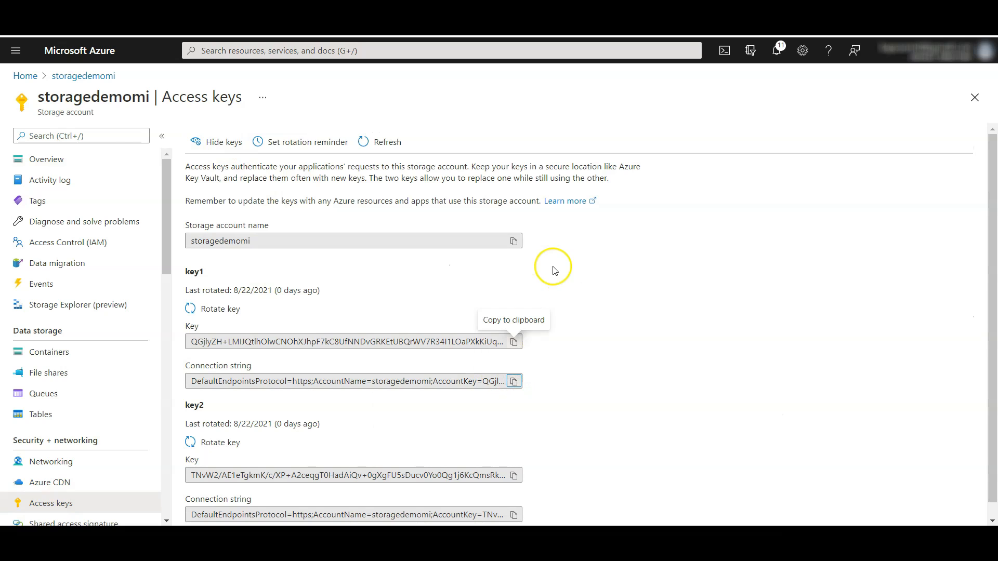
# Step: Create a secret named storagemii in the kvmidemoausse key vault with the copied connection string as its value, and refresh the secrets list
pyautogui.click(25, 76)
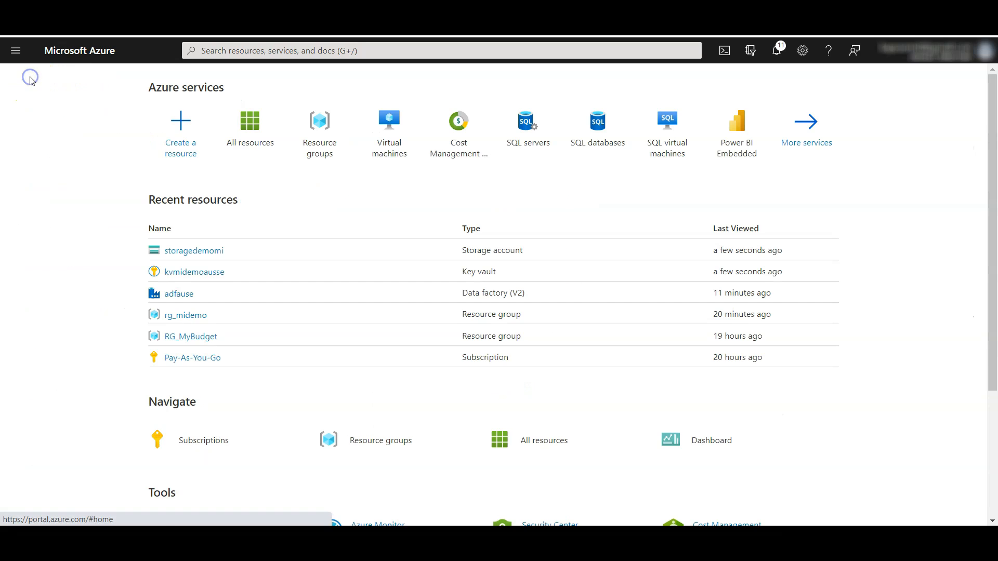
pyautogui.click(188, 276)
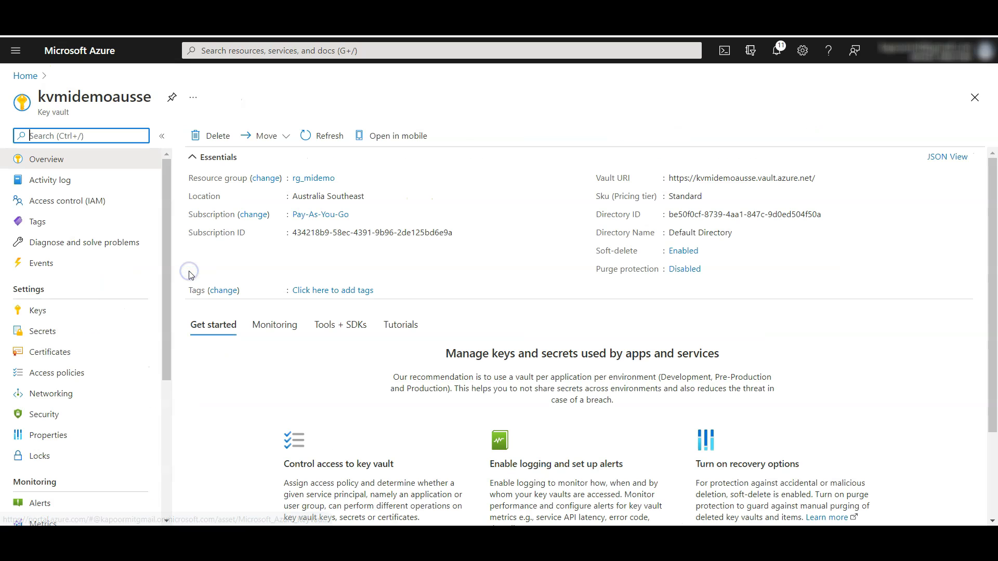
pyautogui.click(83, 333)
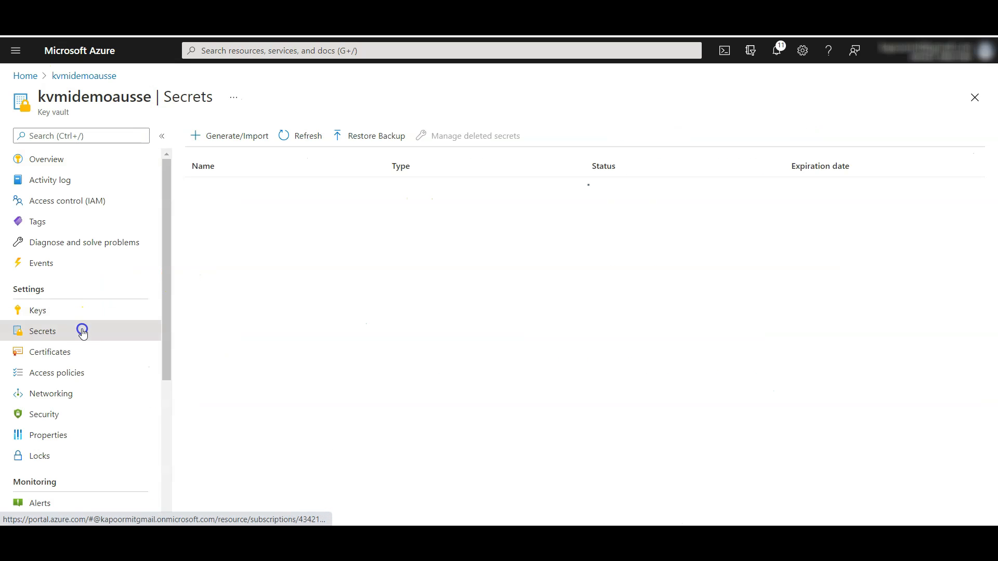
pyautogui.click(232, 137)
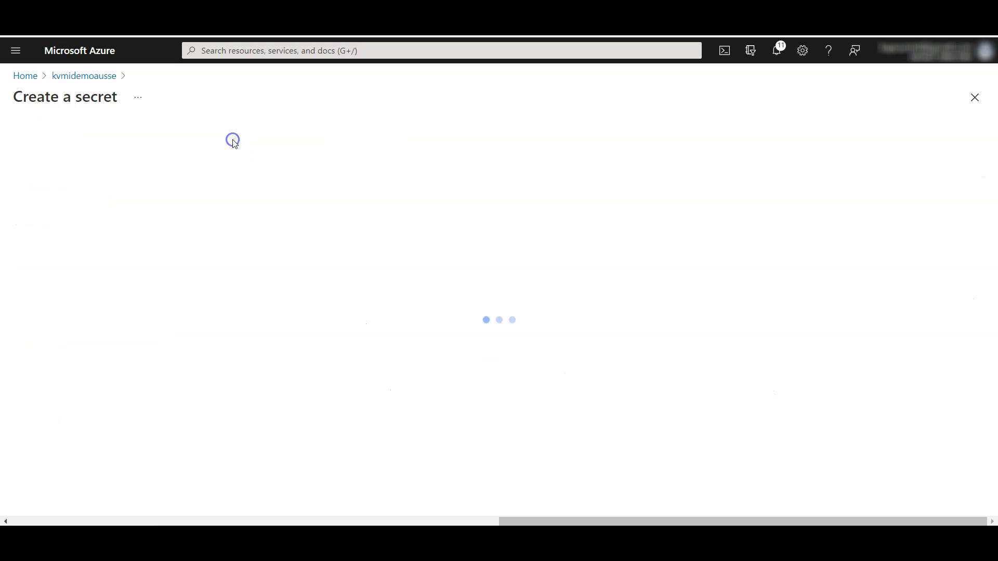
pyautogui.click(248, 177)
pyautogui.write('storage')
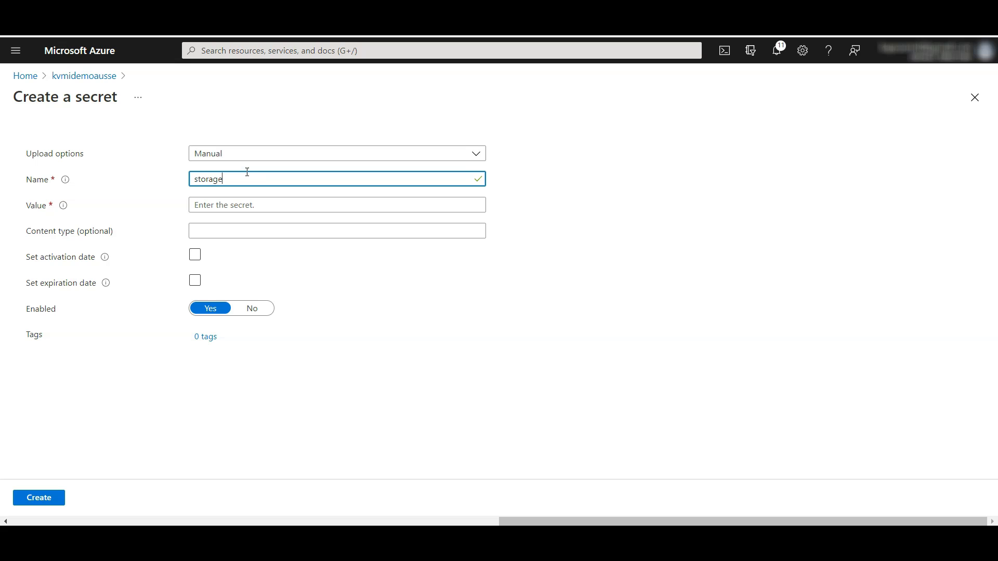
pyautogui.write('mi')
pyautogui.click(230, 206)
pyautogui.hotkey('ctrl', 'v')
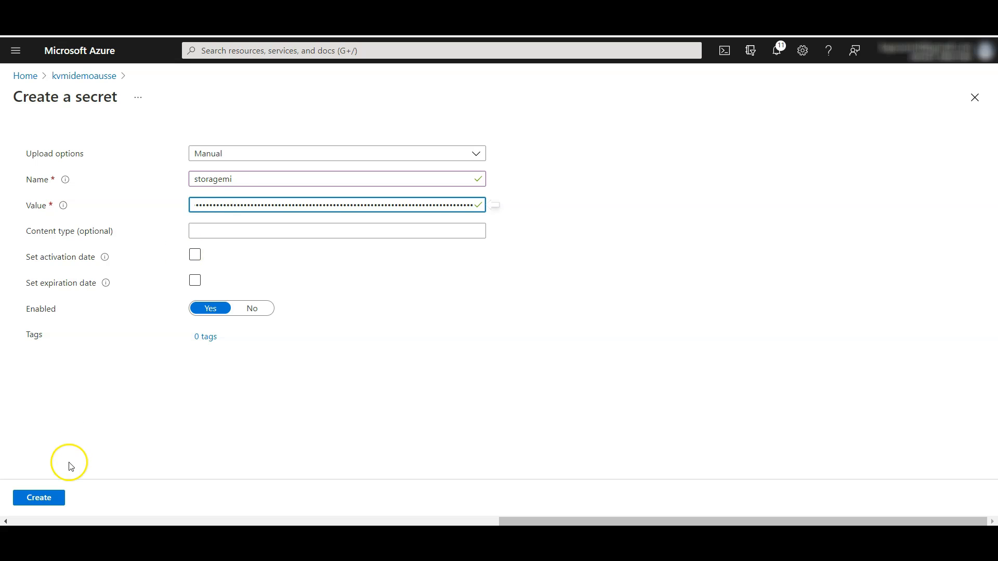
pyautogui.click(38, 499)
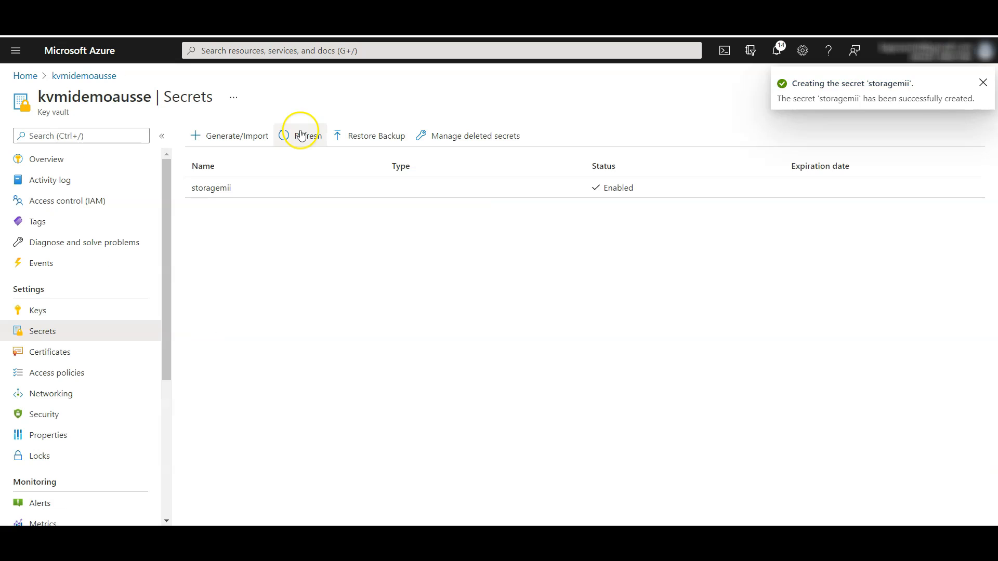
pyautogui.click(296, 136)
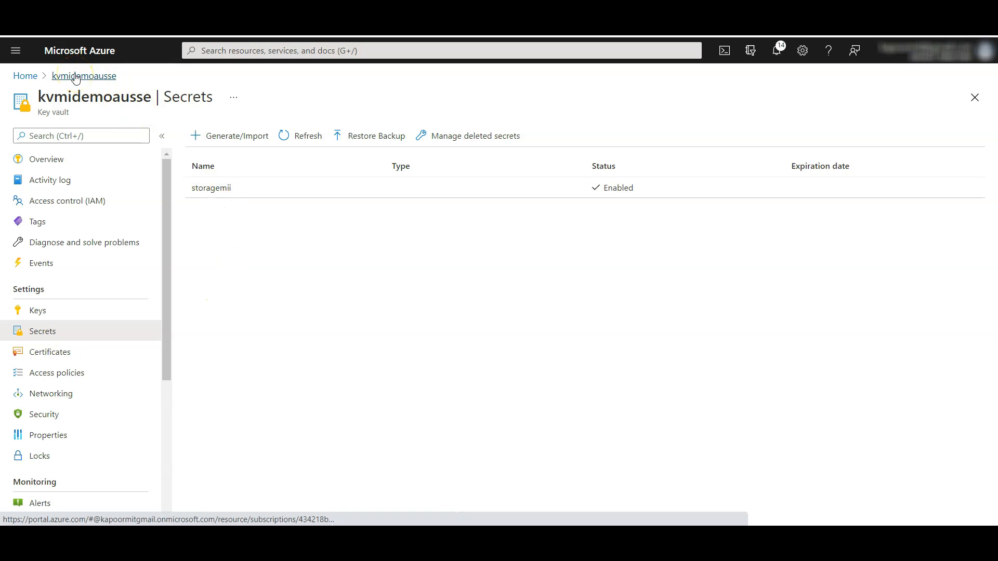
# Step: Start a new access policy for the key vault with the Get and List secret permissions
pyautogui.click(82, 375)
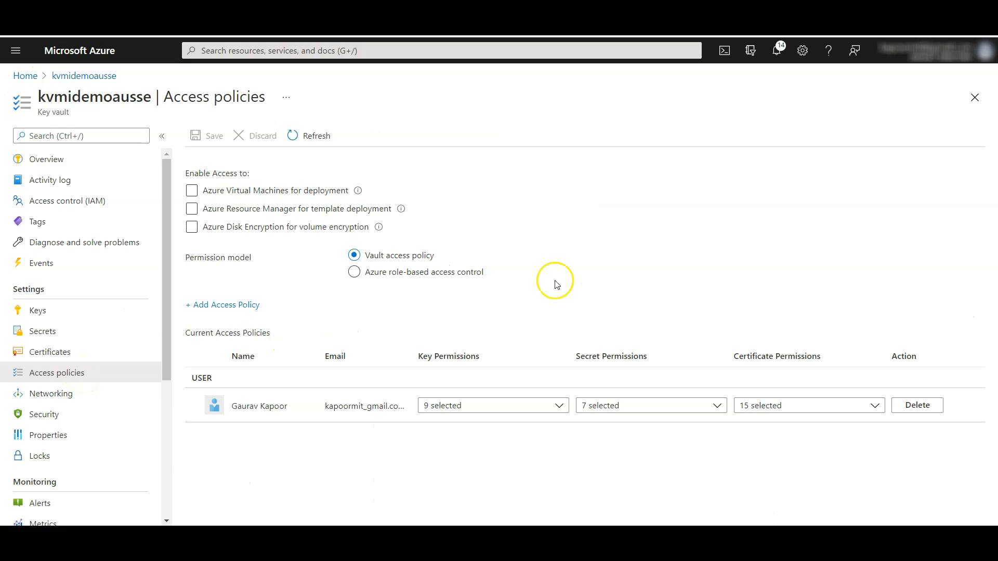
pyautogui.click(250, 304)
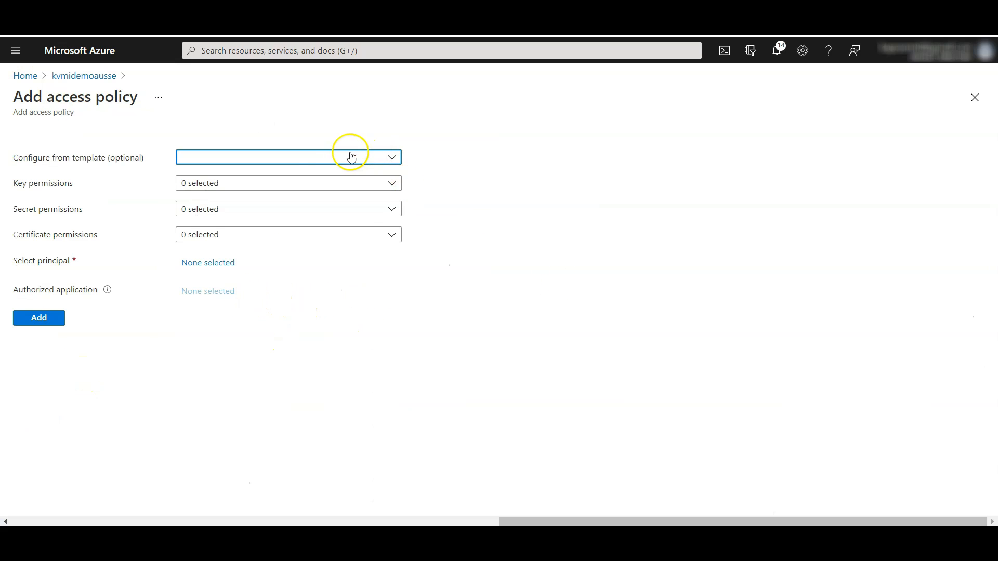
pyautogui.click(290, 210)
pyautogui.click(206, 269)
pyautogui.click(206, 290)
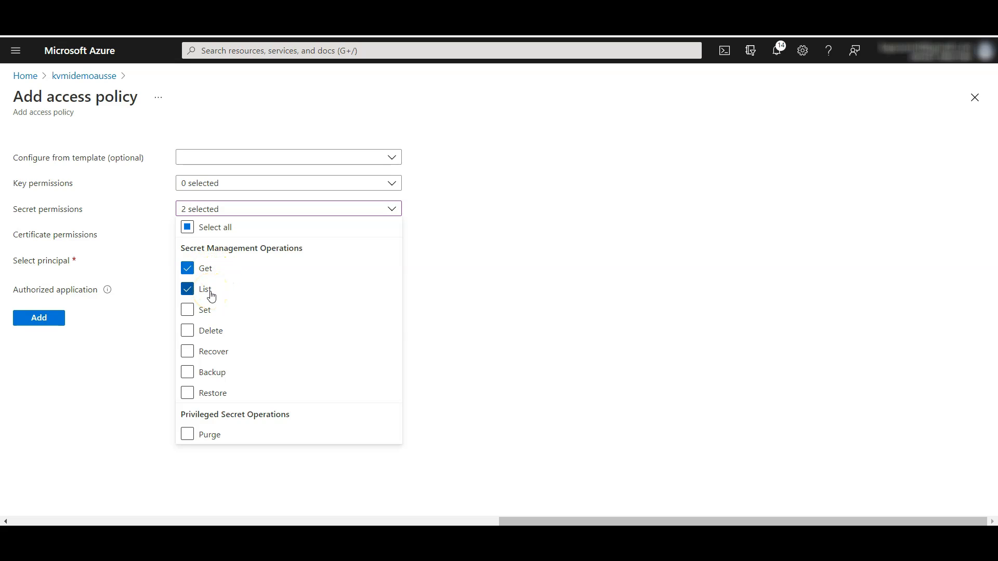
pyautogui.click(95, 385)
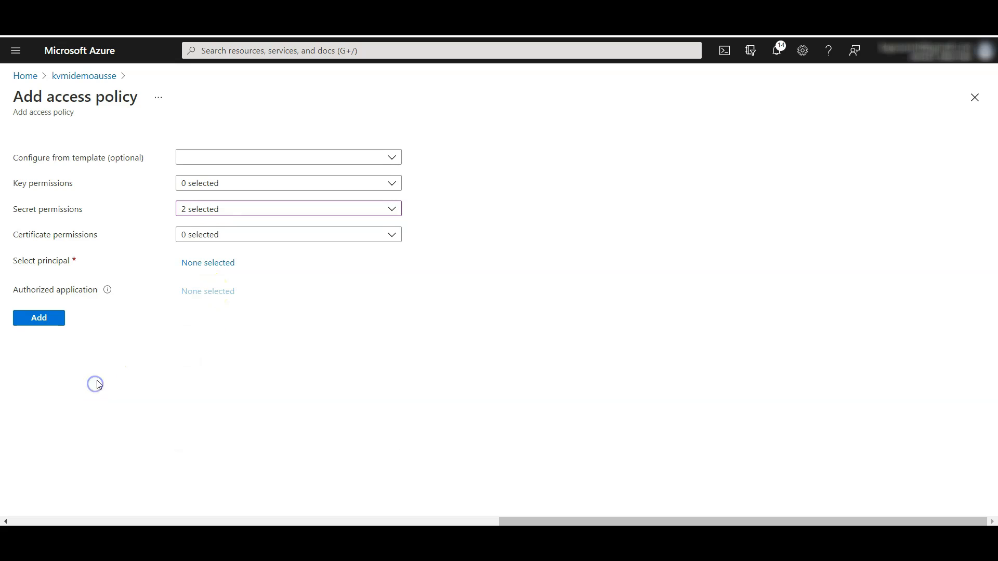
# Step: Find the adfause data factory identity by searching for adf and set it as the policy's principal
pyautogui.click(221, 267)
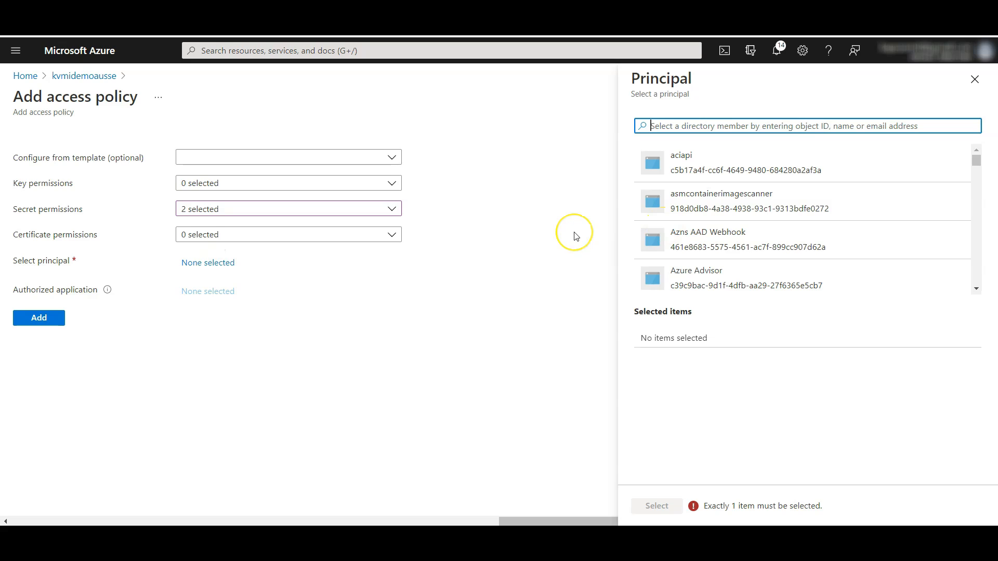
pyautogui.write('adf')
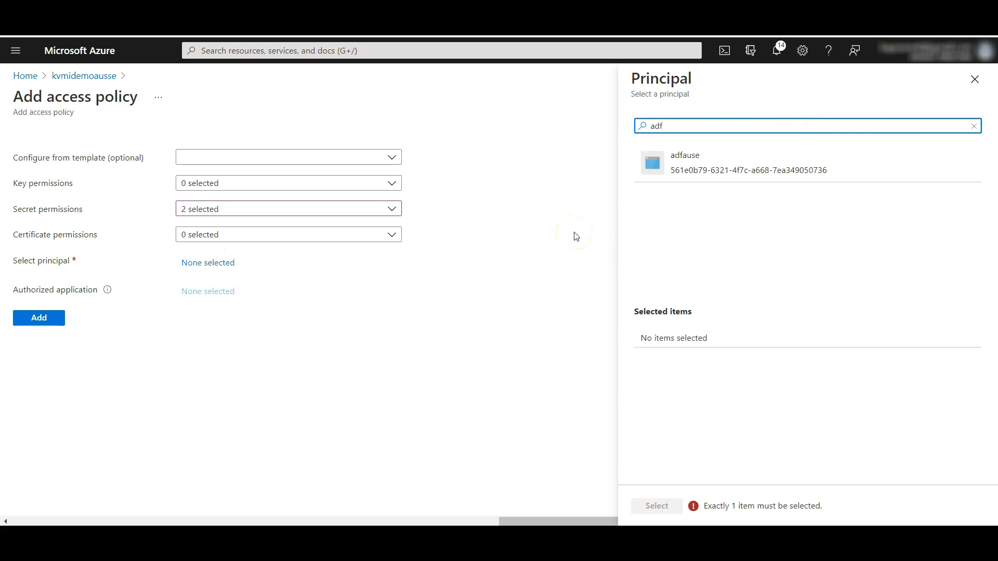
pyautogui.click(700, 159)
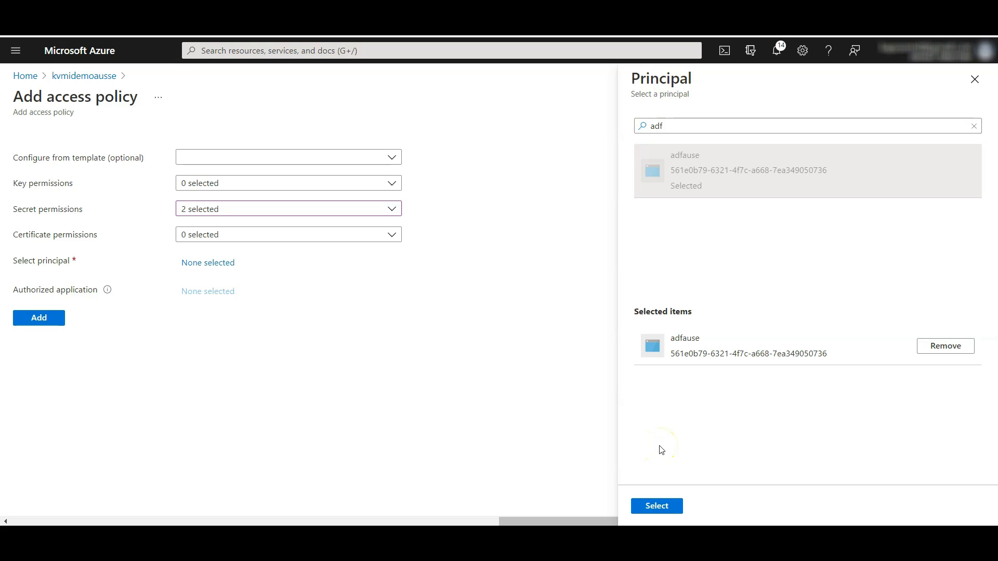
pyautogui.click(656, 507)
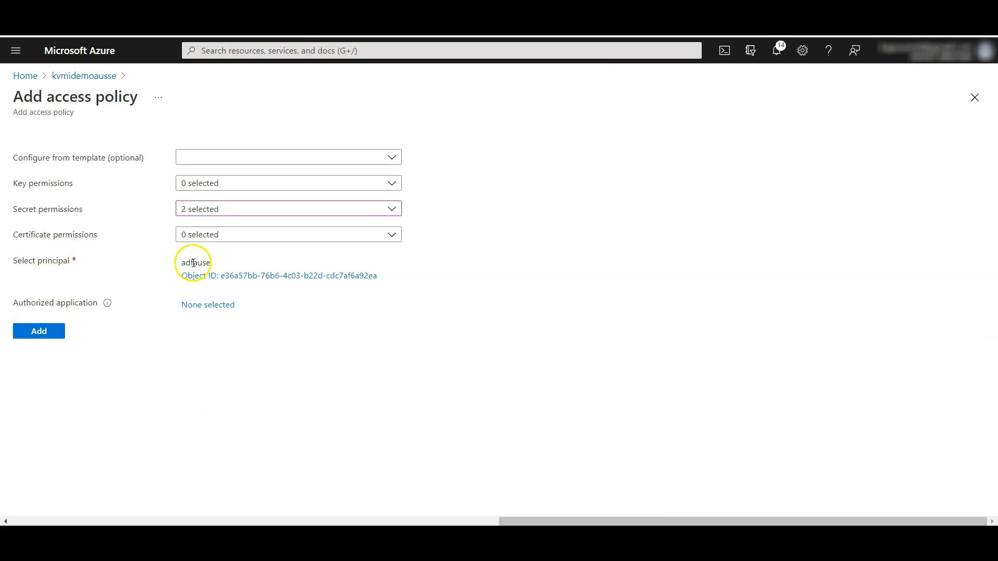
# Step: Review the selected secret permissions, add the adfause access policy and save the key vault's access policies
pyautogui.moveTo(76, 264)
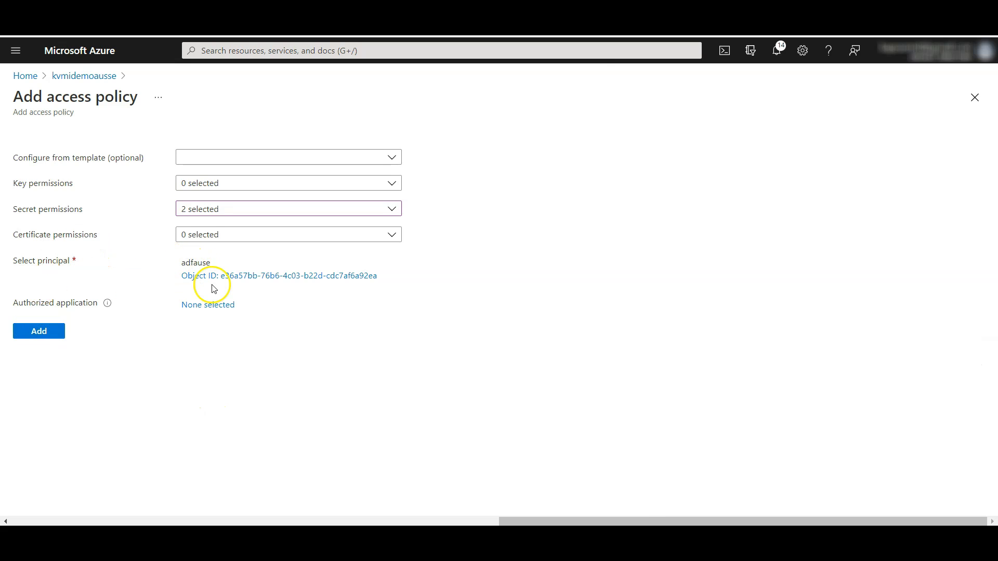
pyautogui.click(206, 209)
pyautogui.click(98, 388)
pyautogui.click(39, 331)
pyautogui.click(439, 311)
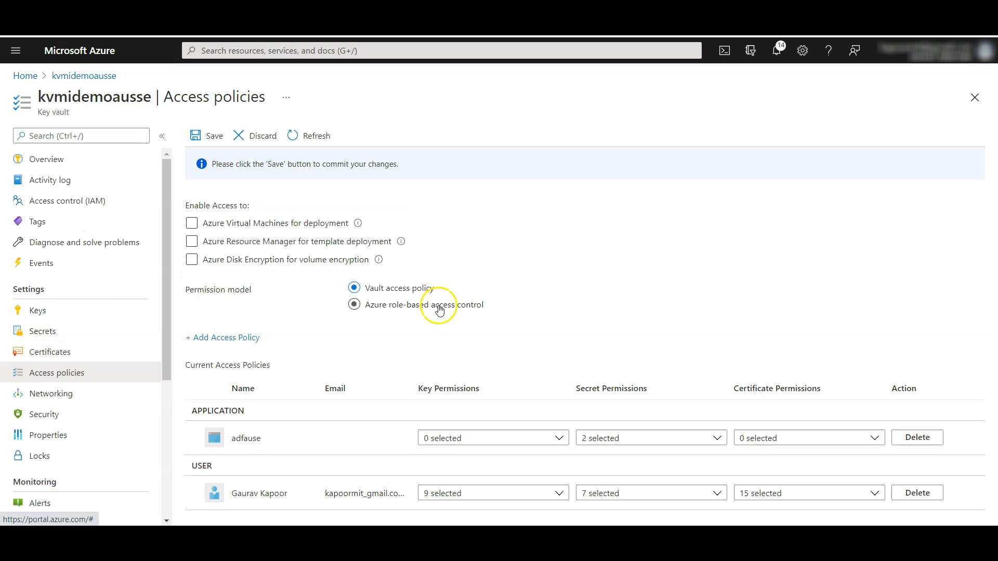
pyautogui.click(209, 136)
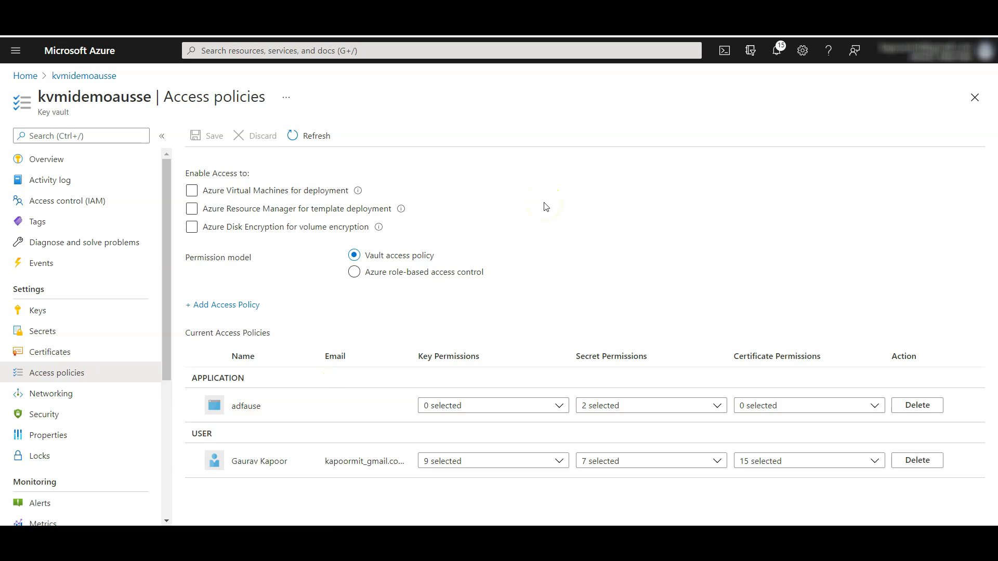
# Step: Start adding a role assignment in the access control settings of the storagedemomi storage account
pyautogui.click(31, 75)
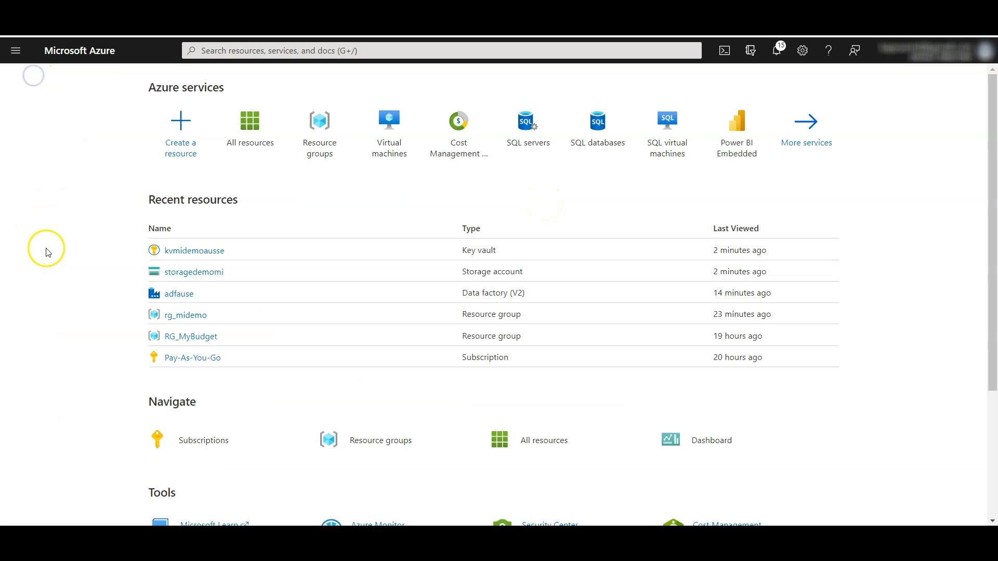
pyautogui.click(196, 272)
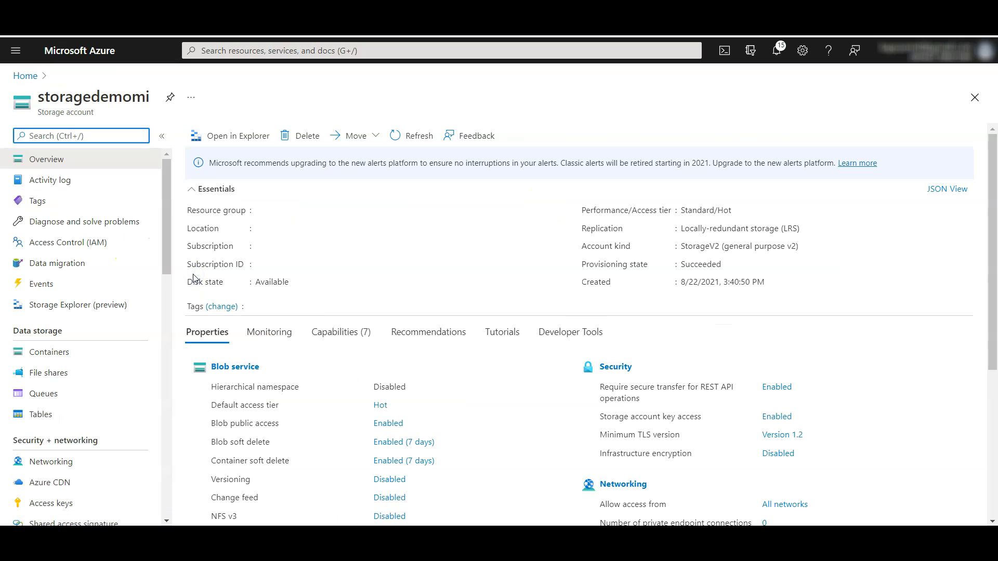
pyautogui.click(99, 243)
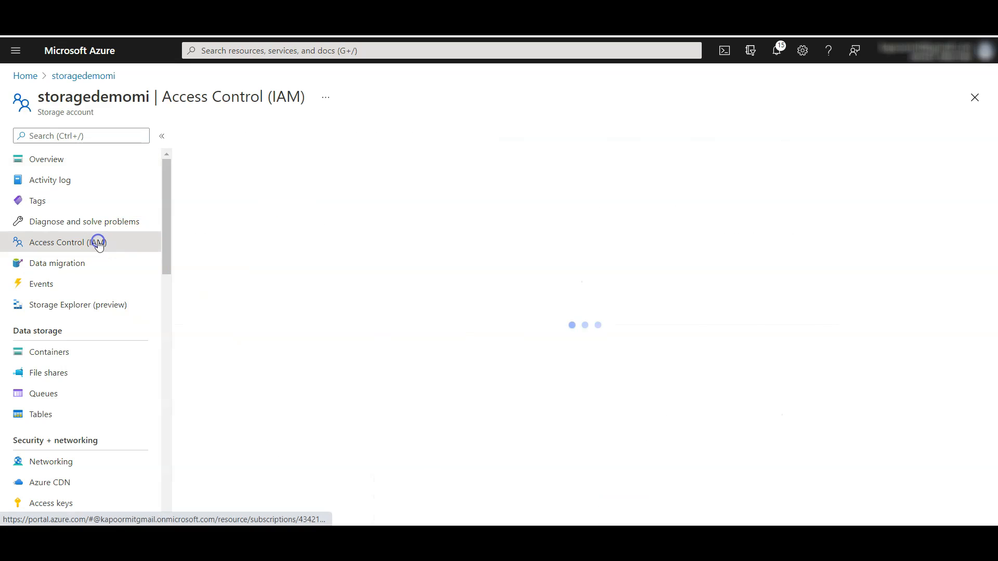
pyautogui.click(280, 165)
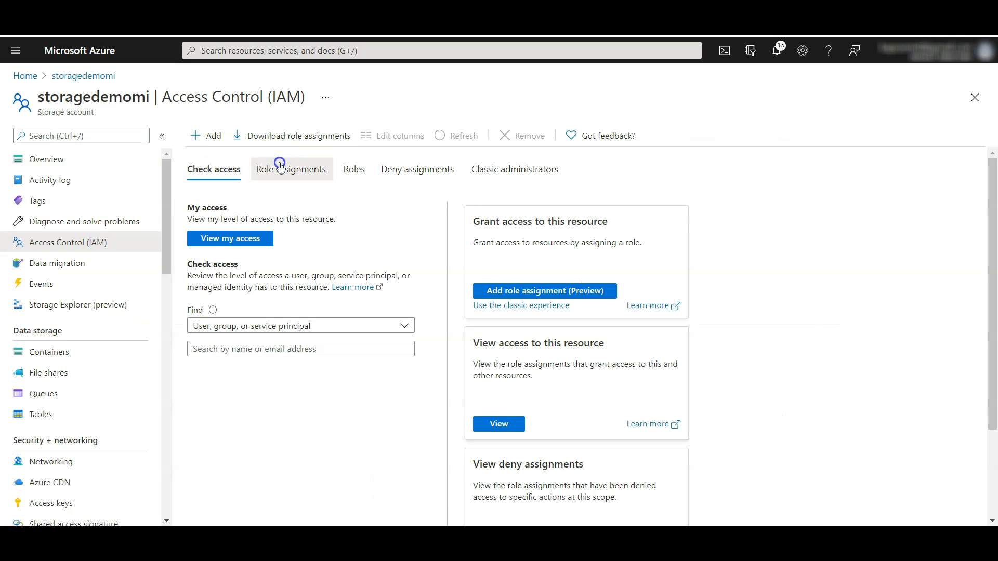
pyautogui.click(207, 137)
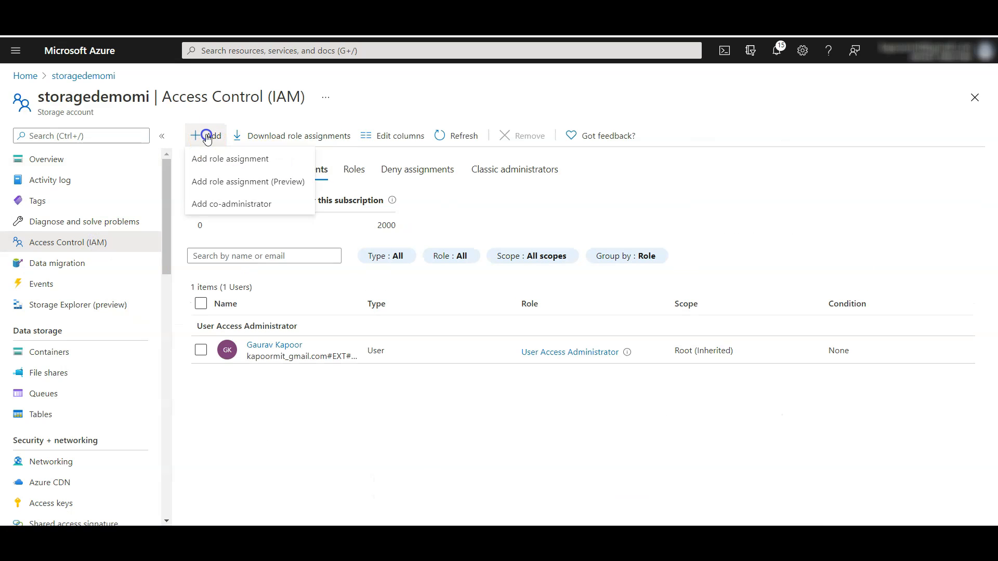
pyautogui.click(209, 159)
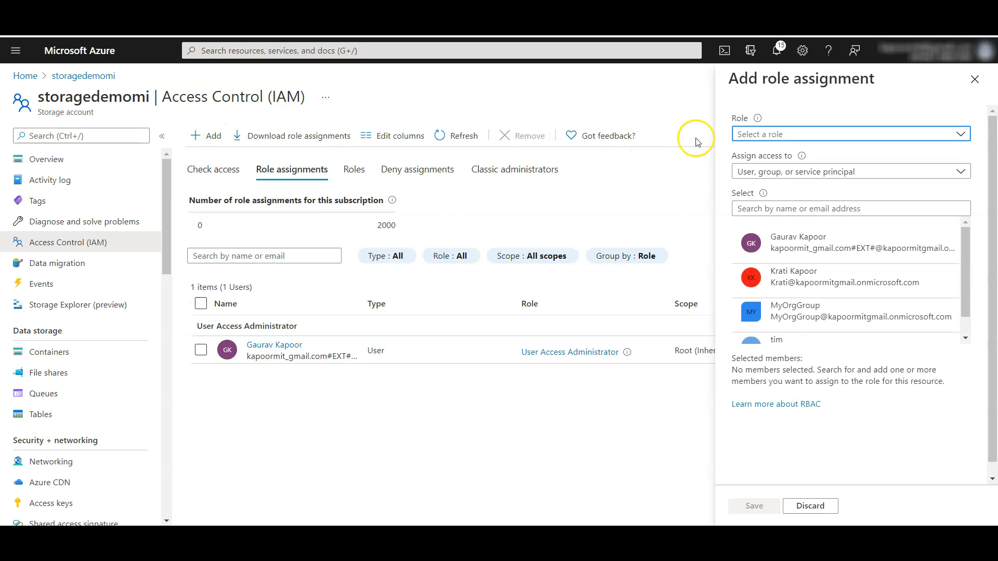
# Step: Assign the Storage Blob Data Reader role to the adfause data factory identity, searching roles by storag and members by adf, and save
pyautogui.click(754, 137)
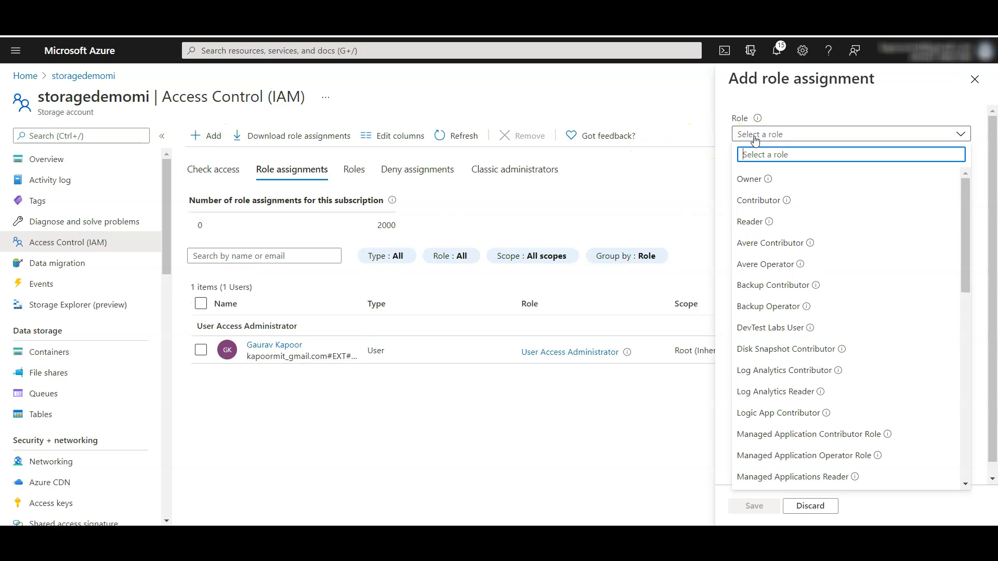
pyautogui.write('storag')
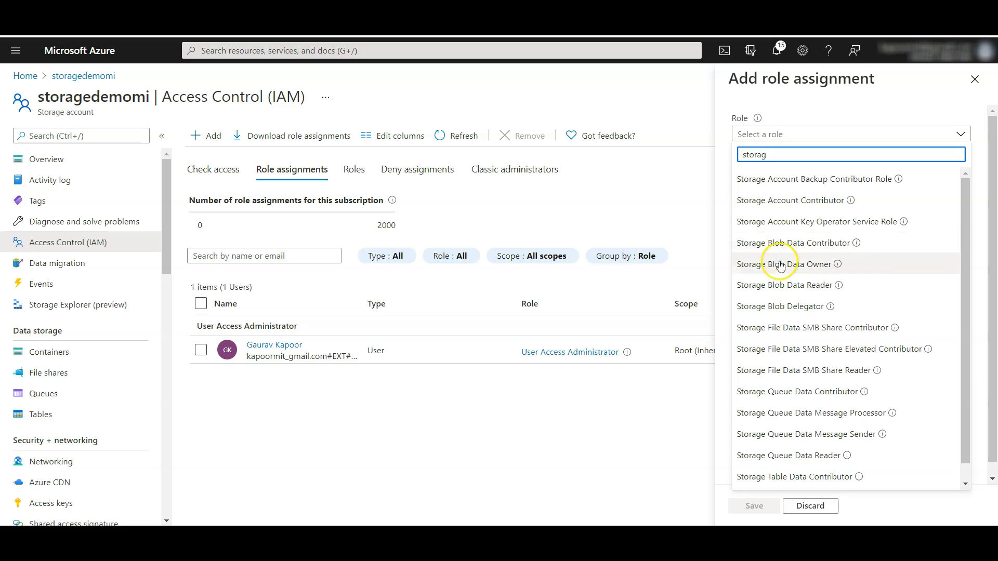
pyautogui.click(779, 285)
pyautogui.click(824, 209)
pyautogui.write('adf')
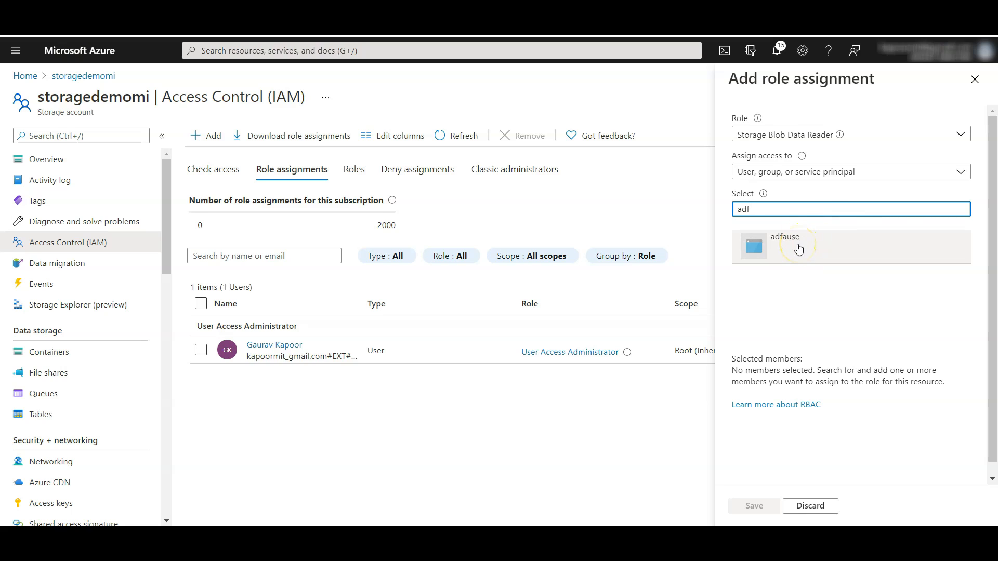
pyautogui.click(798, 249)
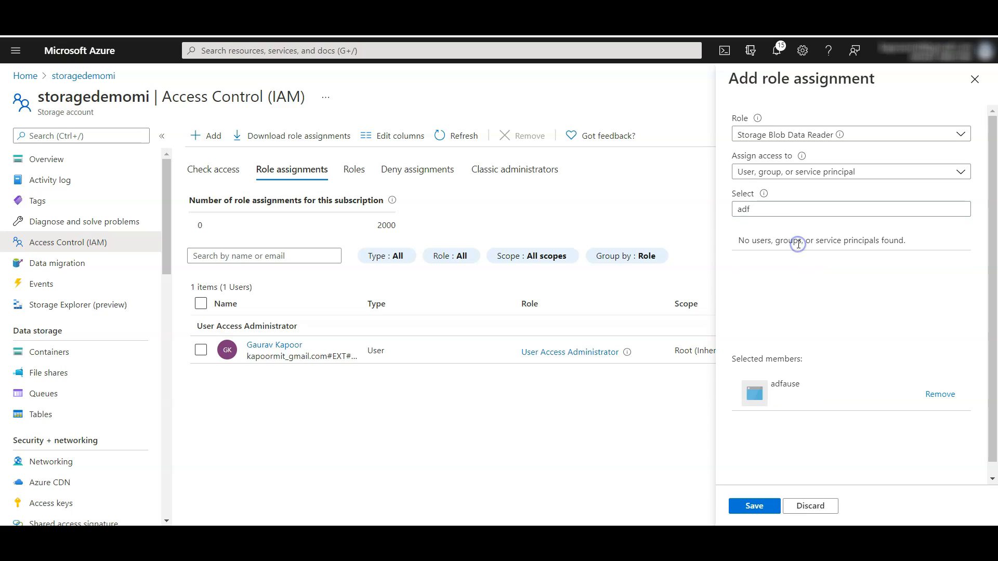
pyautogui.click(754, 506)
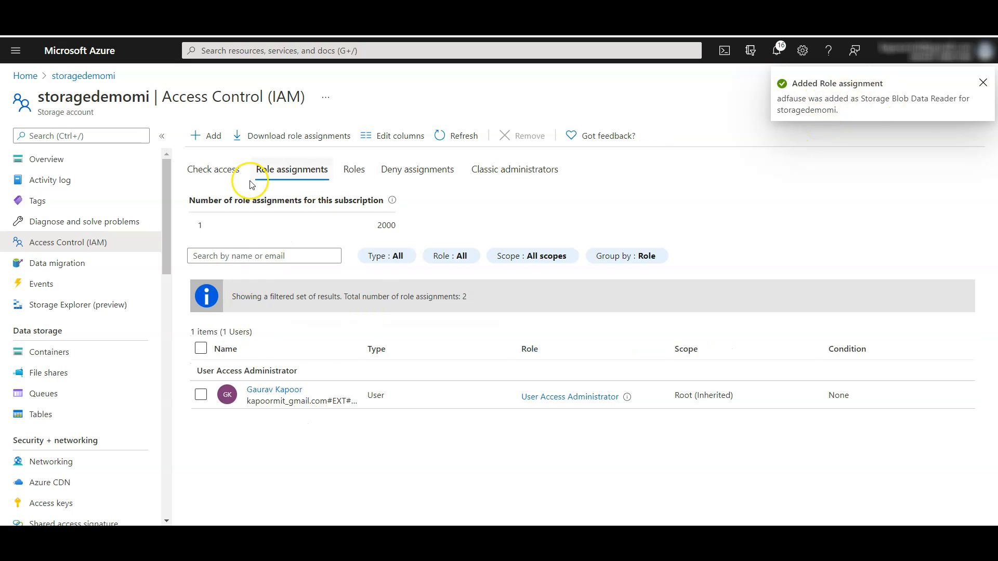
# Step: Refresh and reopen the storagedemomi role assignments to check the access given to adfause
pyautogui.click(460, 137)
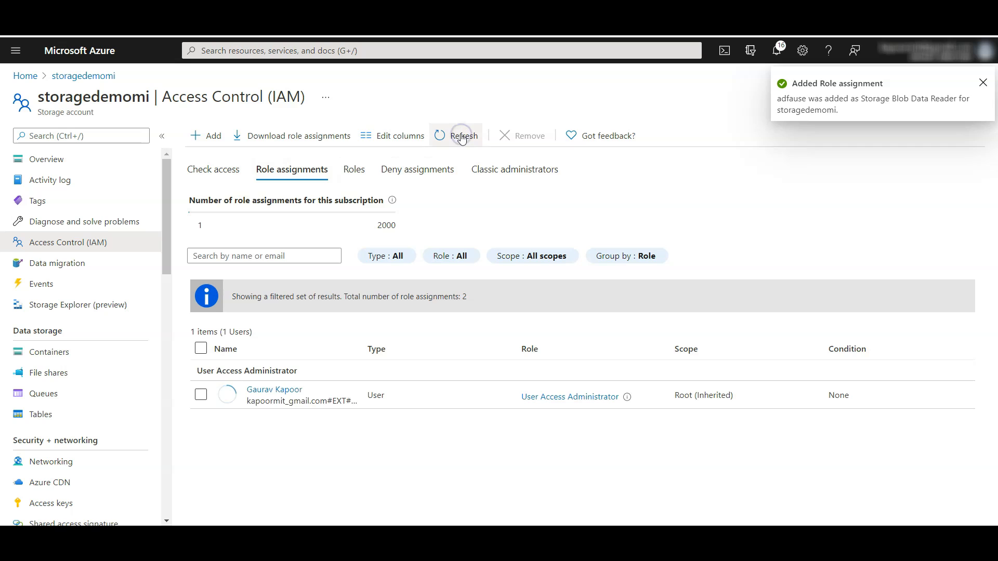
pyautogui.click(73, 78)
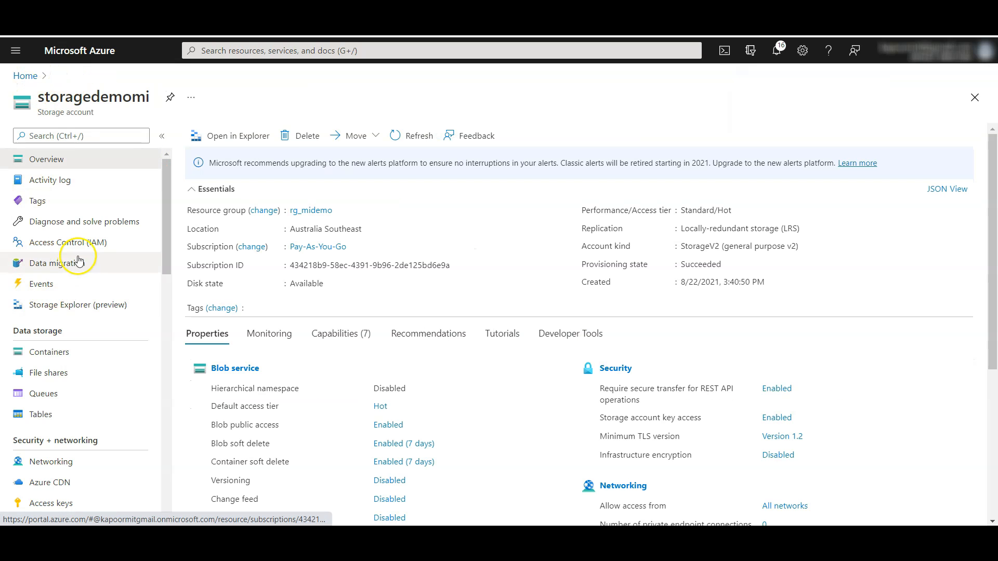
pyautogui.click(86, 244)
pyautogui.click(304, 174)
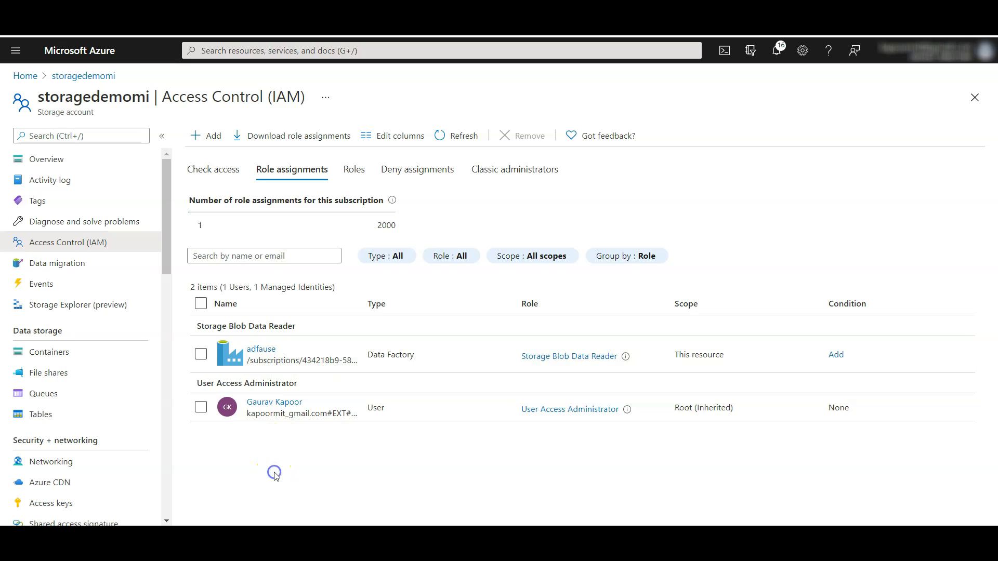
# Step: Browse all resources to the storagedemomi storage account and examine the files in its data container
pyautogui.click(26, 77)
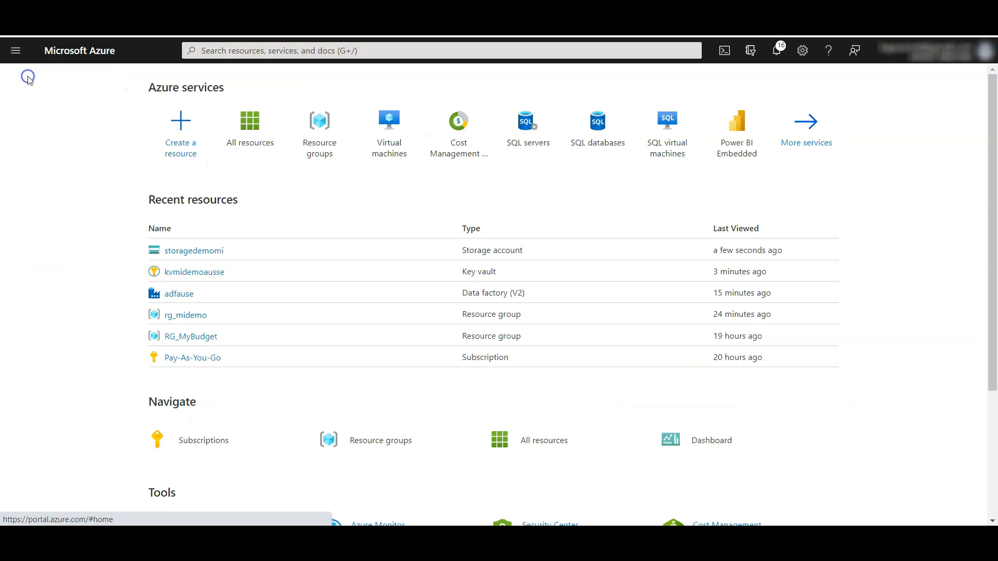
pyautogui.click(258, 123)
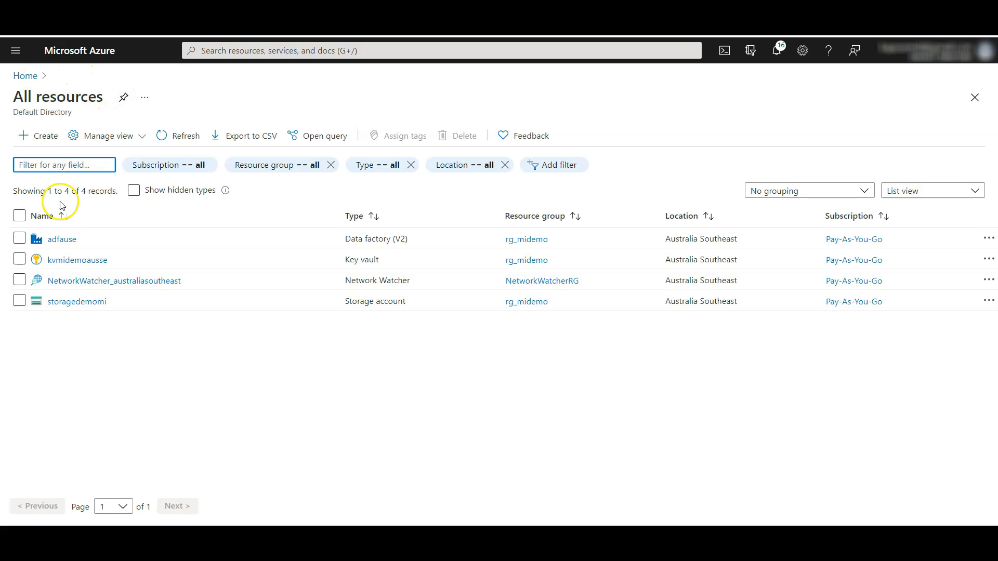
pyautogui.click(62, 239)
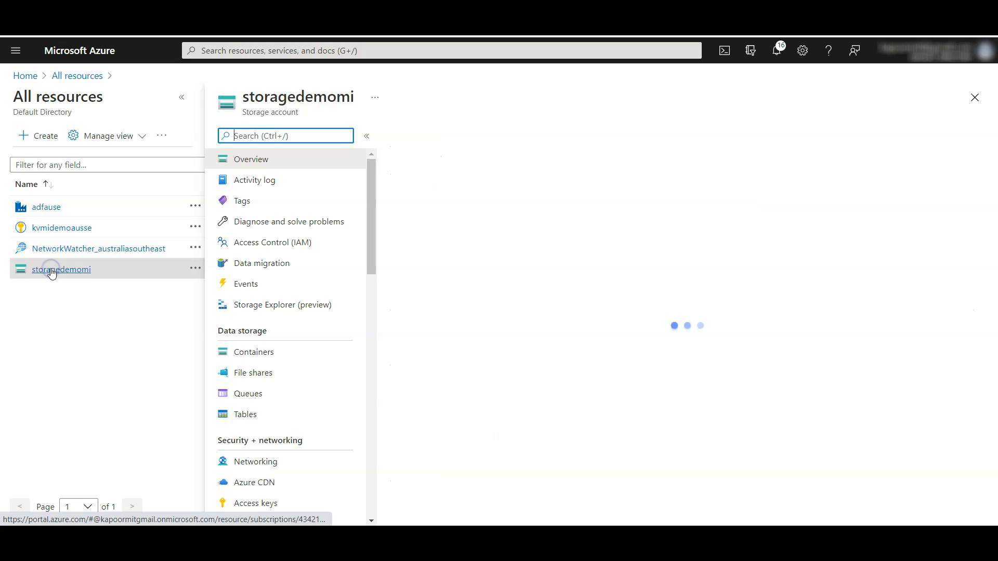
pyautogui.click(258, 349)
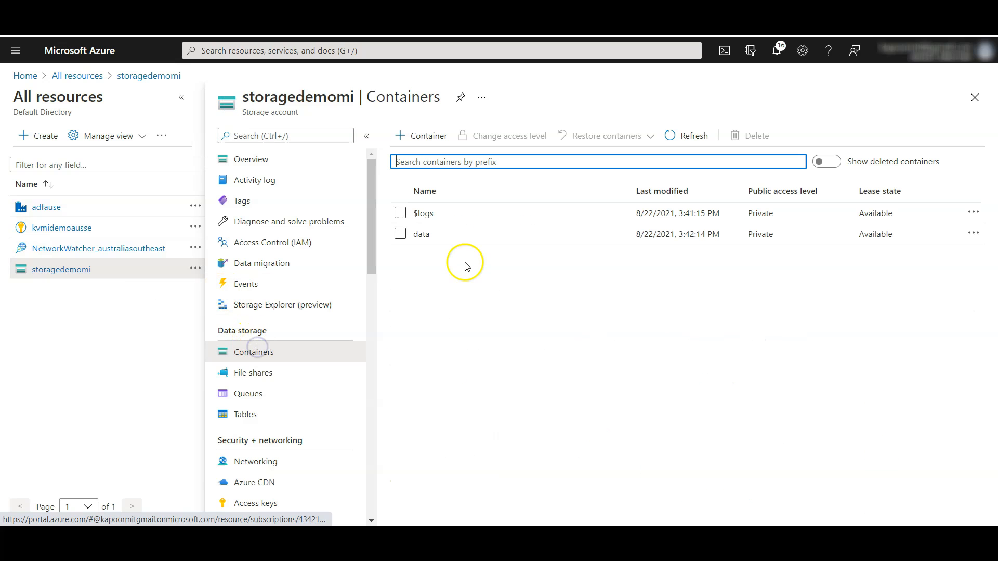
pyautogui.click(420, 235)
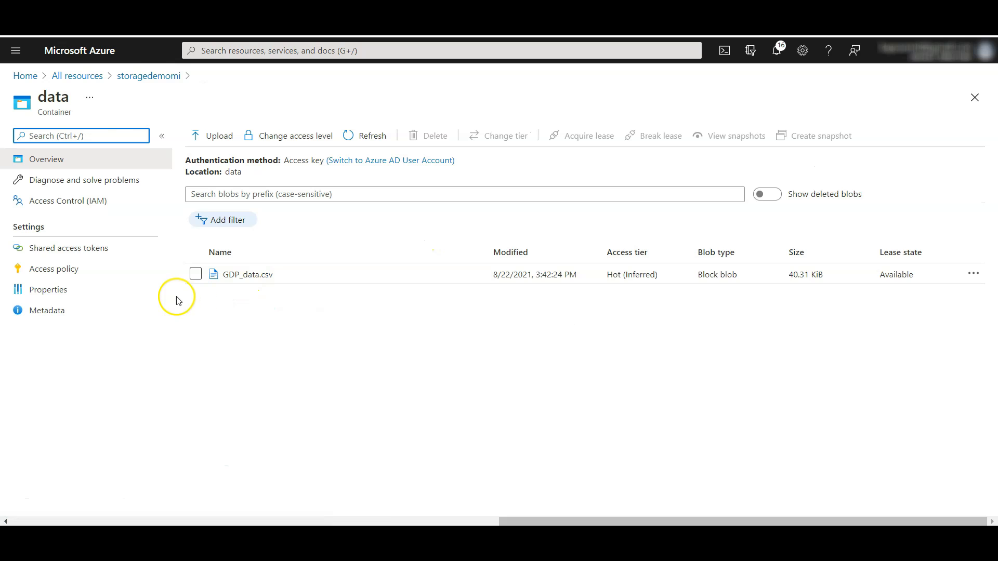
pyautogui.click(147, 76)
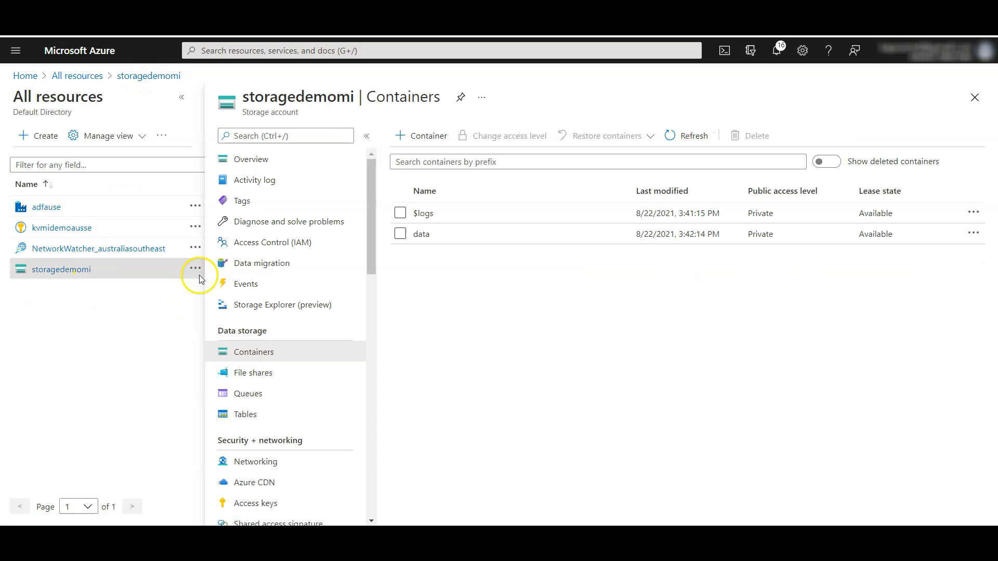
pyautogui.click(429, 233)
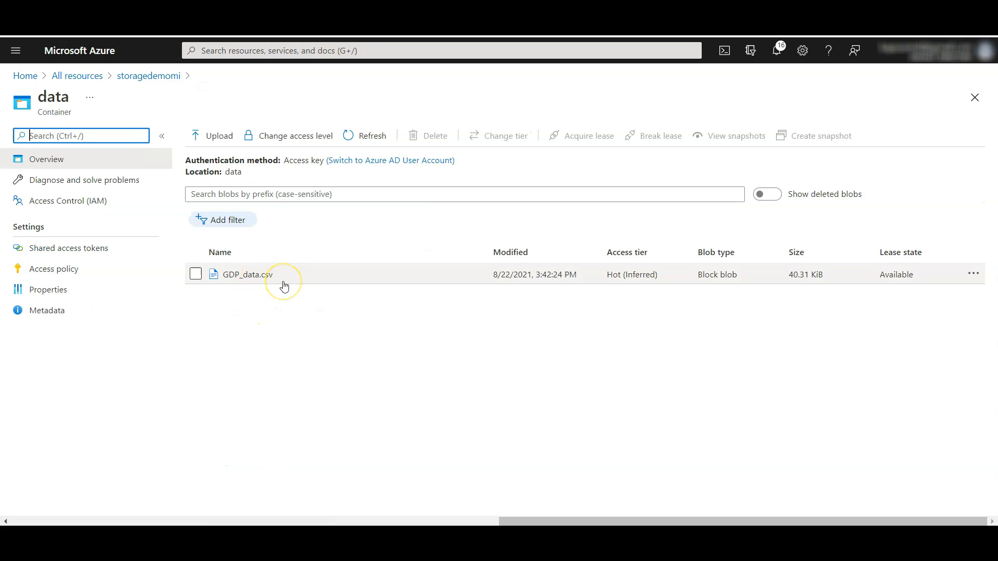
# Step: Open the adfause data factory in Azure Data Factory Studio and go to its linked services
pyautogui.click(23, 76)
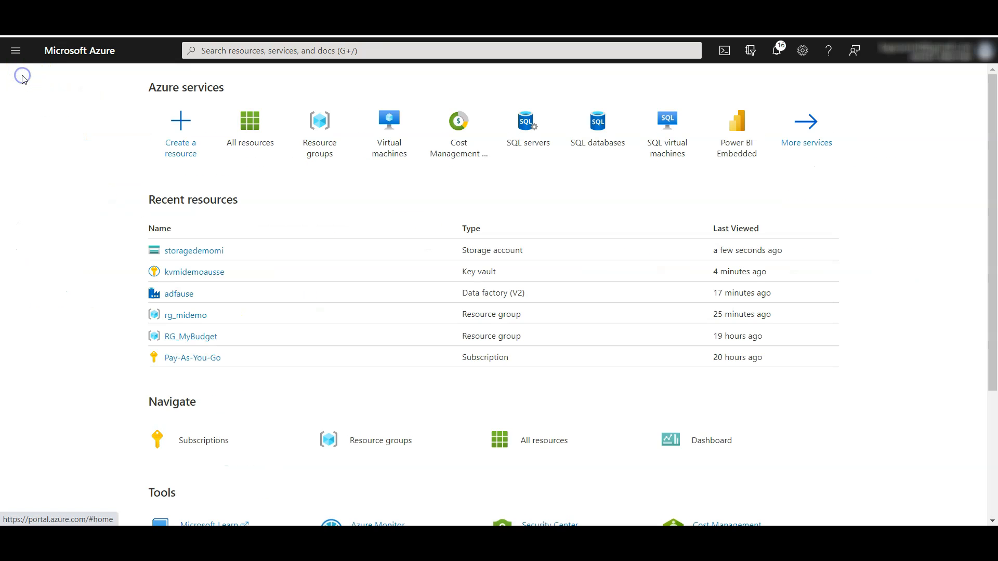
pyautogui.click(177, 291)
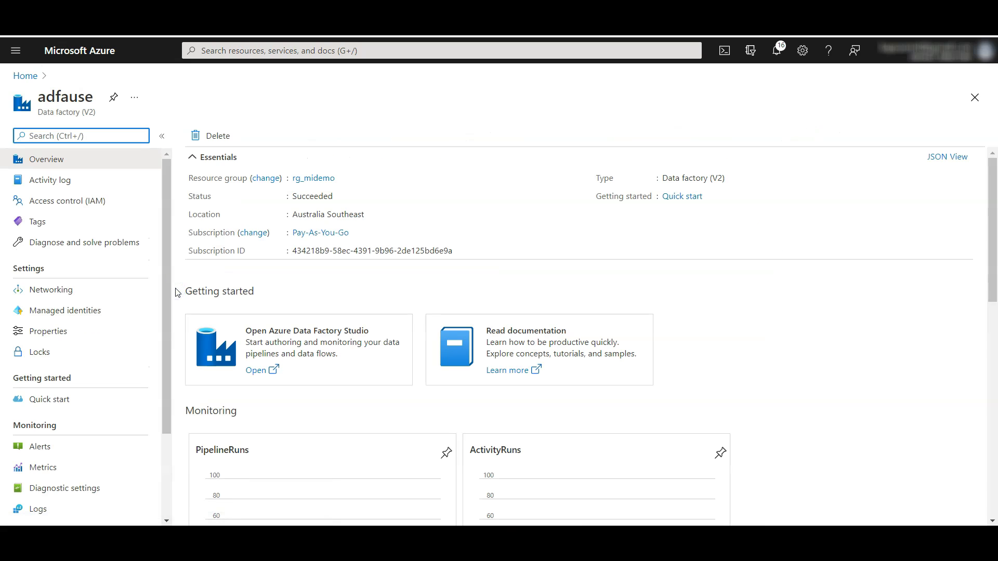
pyautogui.click(276, 337)
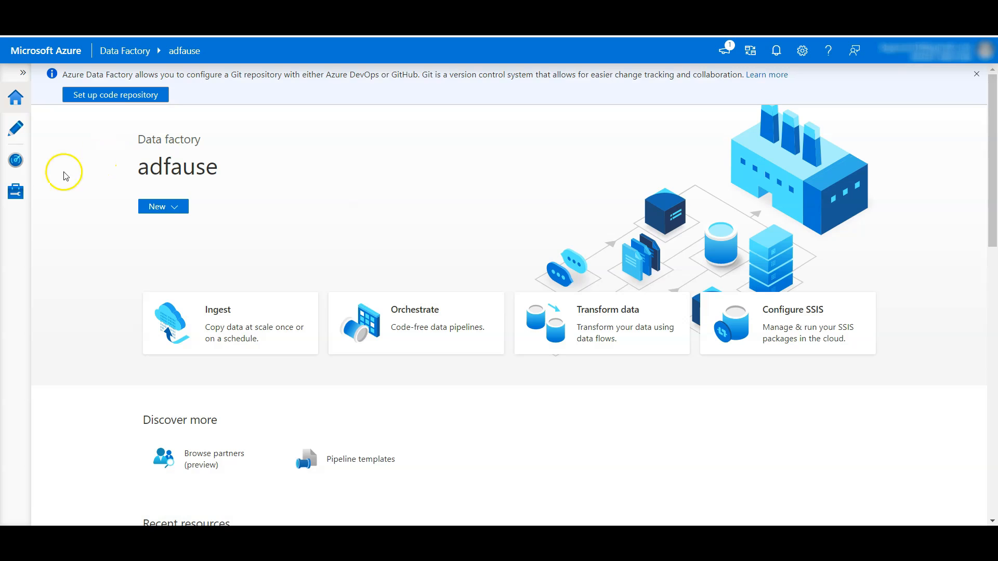
pyautogui.click(15, 191)
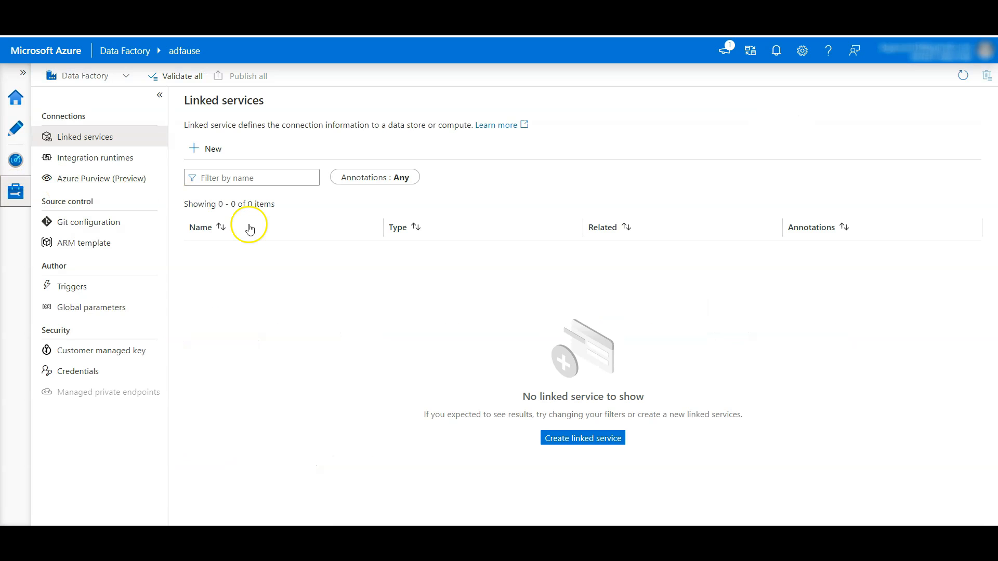
# Step: Start a new linked service of type Azure Key Vault, finding the connector by searching for key
pyautogui.click(204, 147)
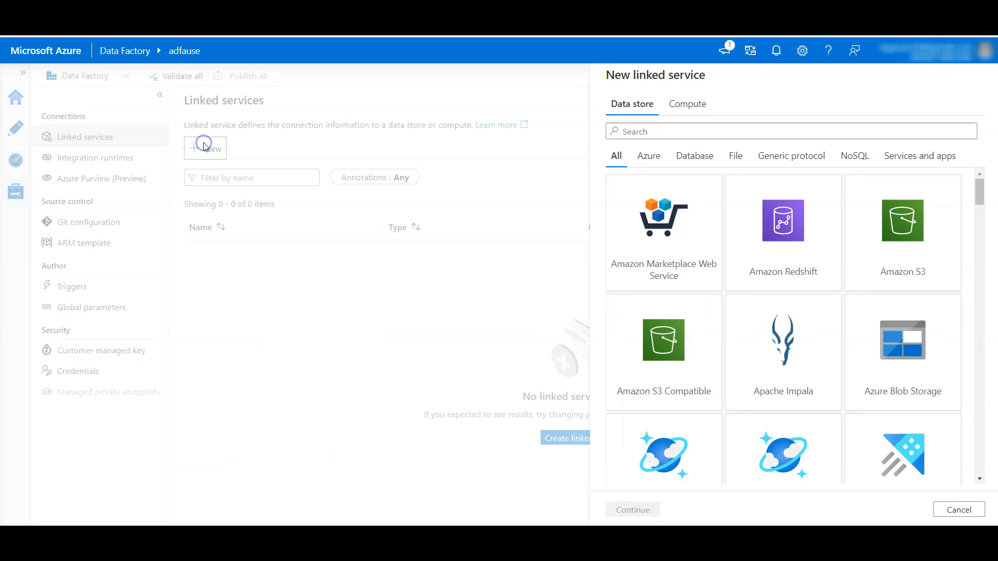
pyautogui.write('key')
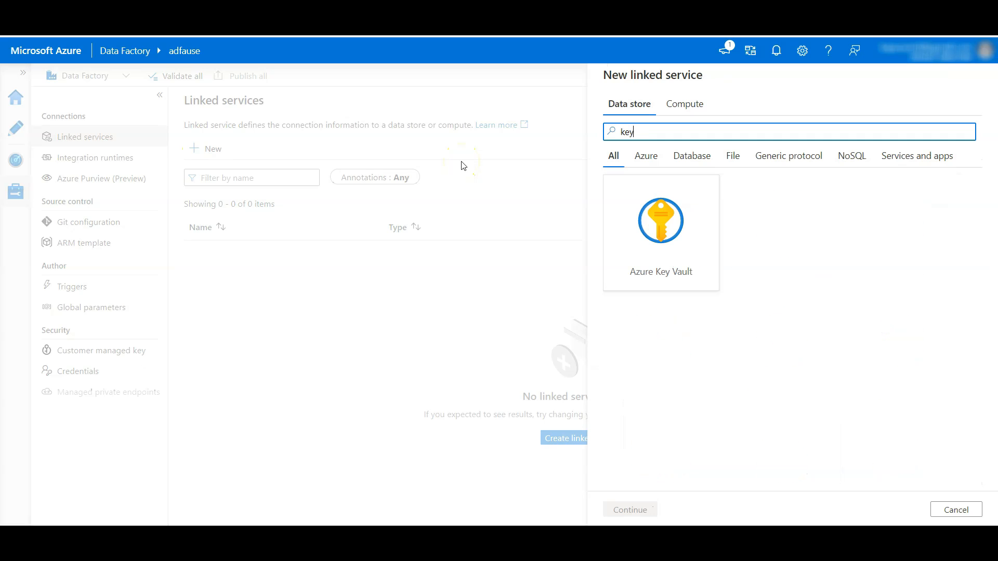
pyautogui.click(638, 281)
pyautogui.click(629, 509)
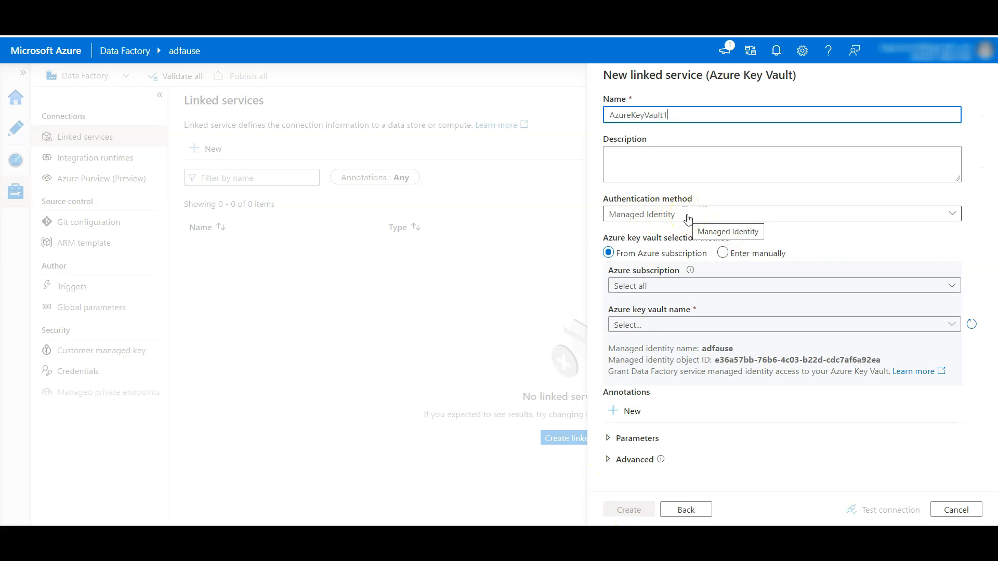
# Step: Select the Pay-As-You-Go subscription and the kvmidemoausse key vault for the linked service
pyautogui.click(695, 279)
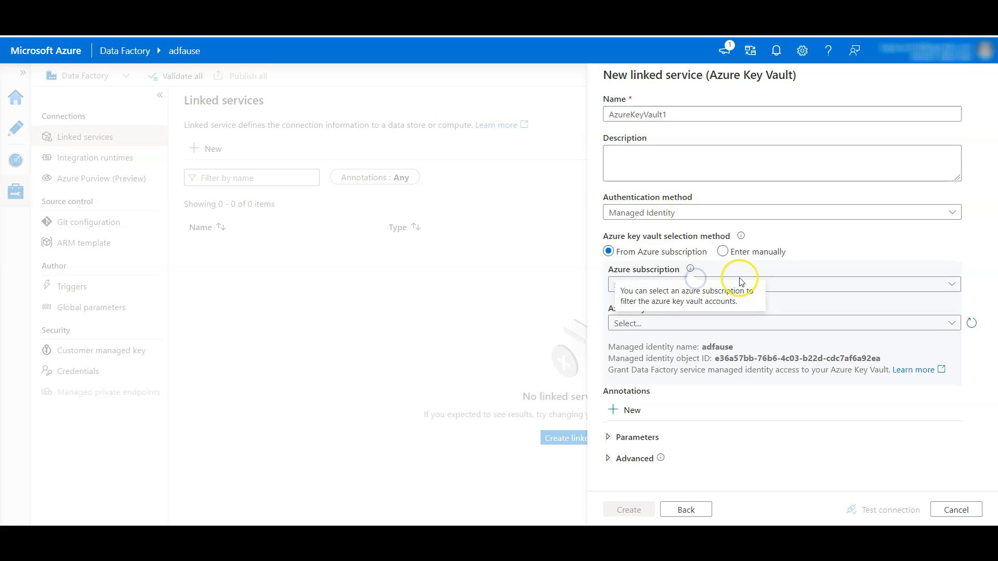
pyautogui.click(775, 289)
pyautogui.click(702, 325)
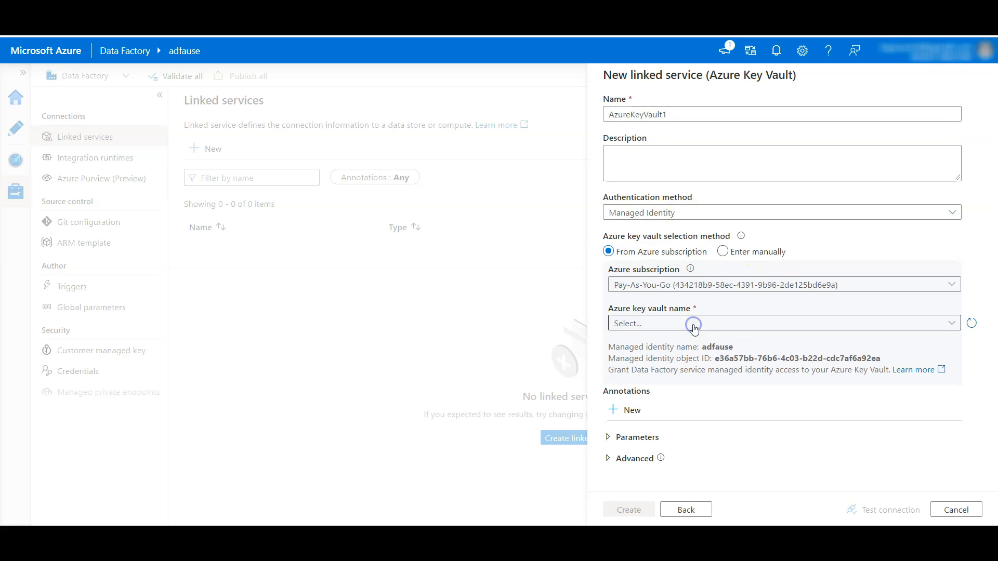
pyautogui.click(707, 324)
pyautogui.click(656, 385)
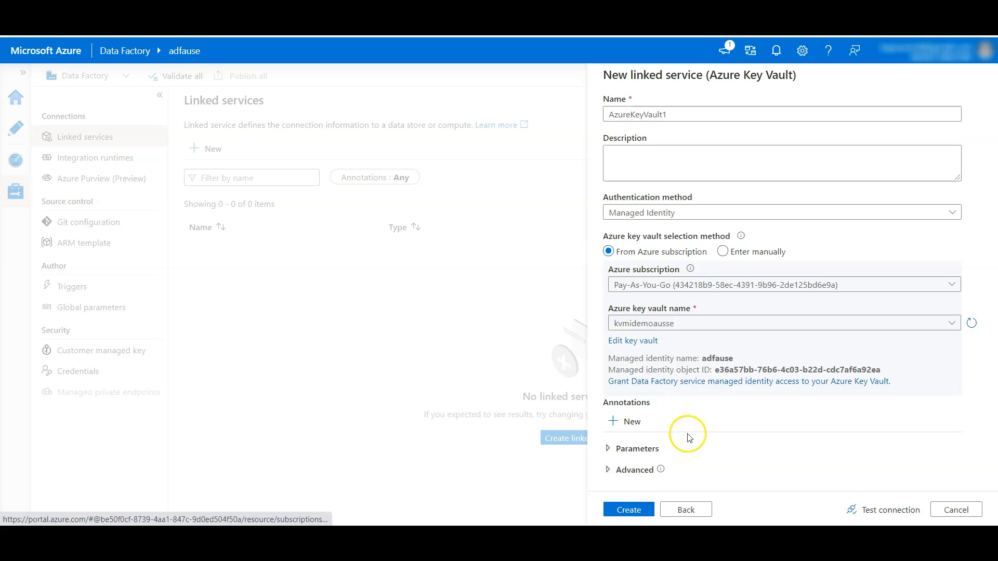
# Step: Check the managed identity name, test the key vault connection and create the AzureKeyVault1 linked service
pyautogui.doubleClick(729, 362)
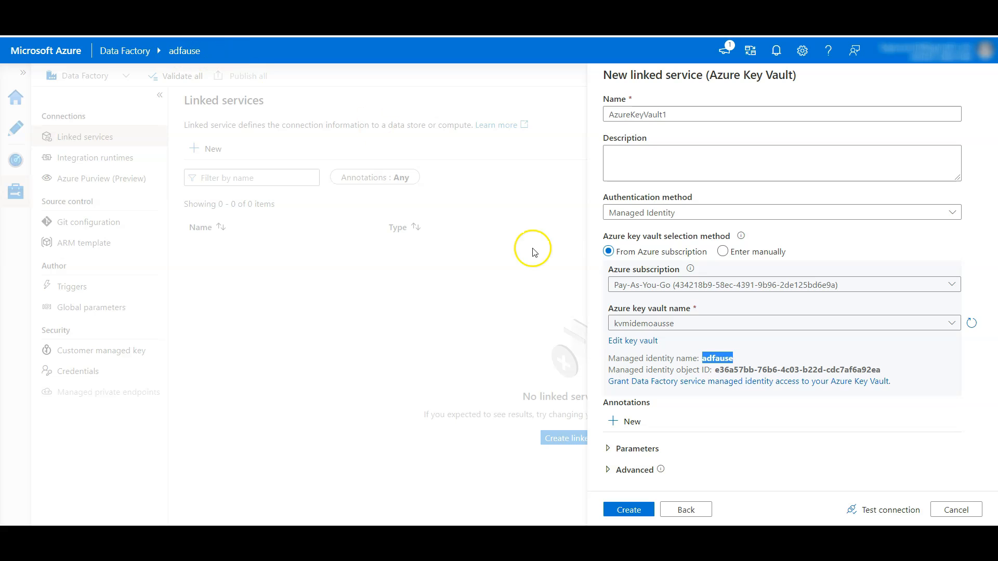
pyautogui.click(875, 511)
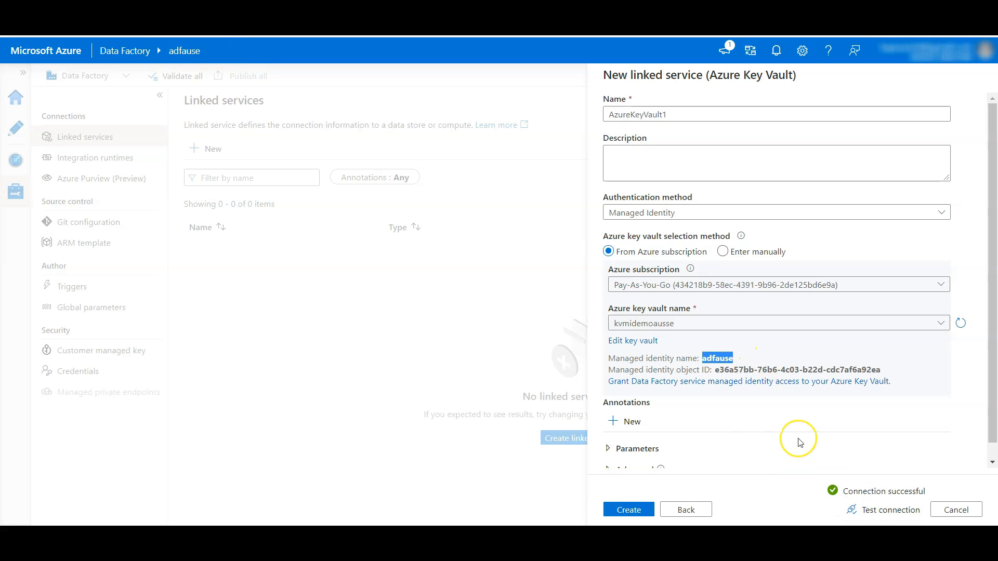
pyautogui.click(631, 509)
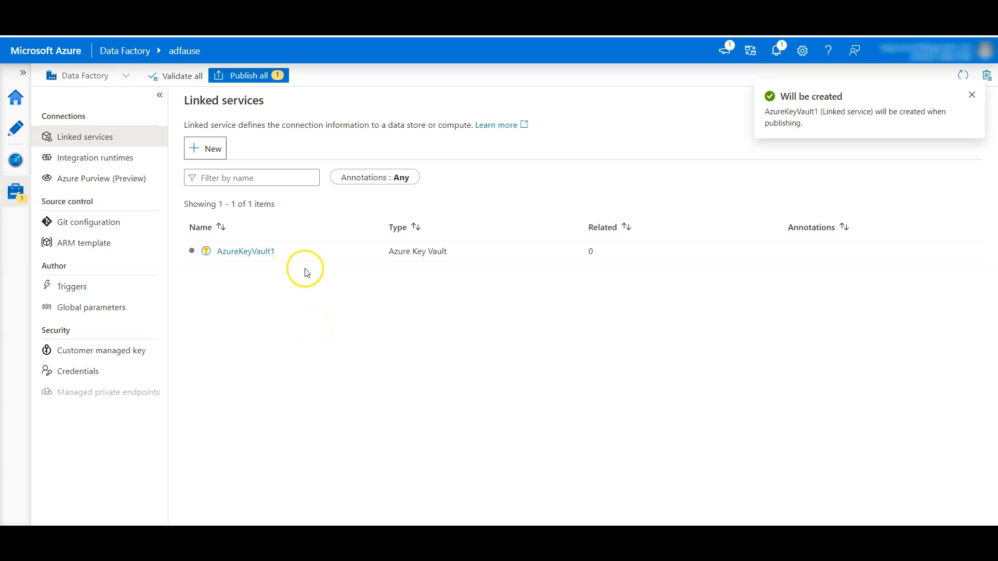
# Step: Start a new linked service of type Azure Blob Storage, finding the connector by searching for blob
pyautogui.click(209, 149)
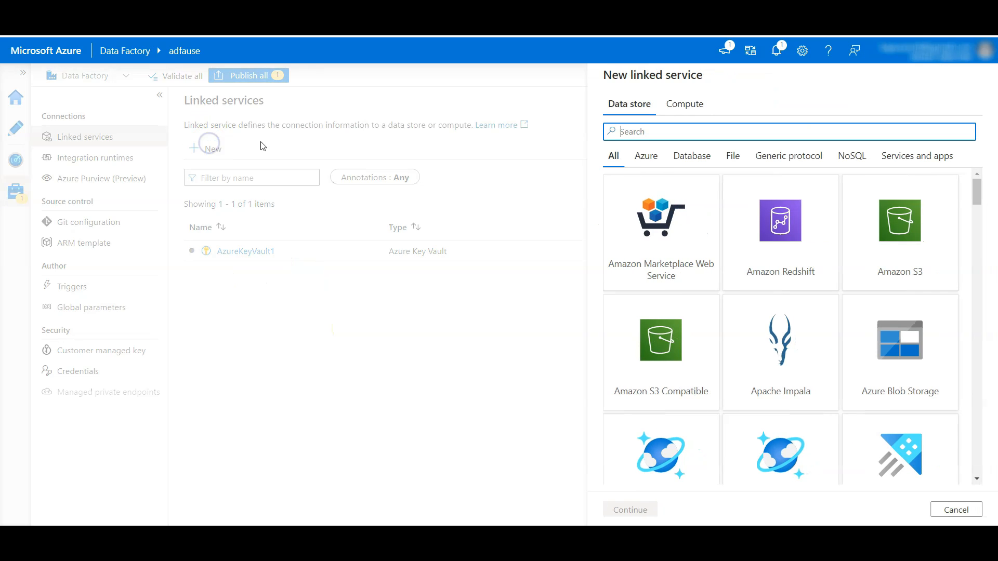
pyautogui.write('blob')
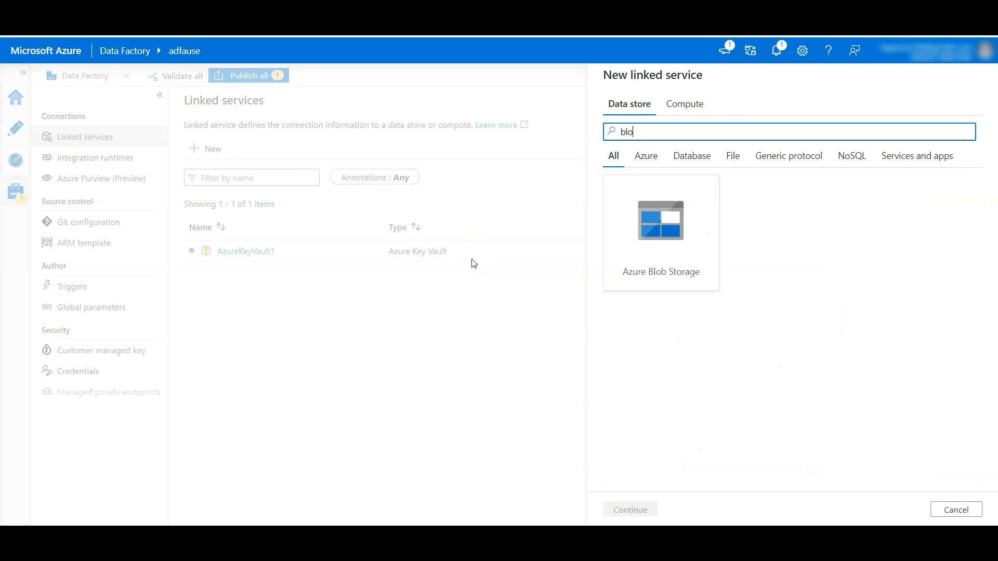
pyautogui.click(680, 262)
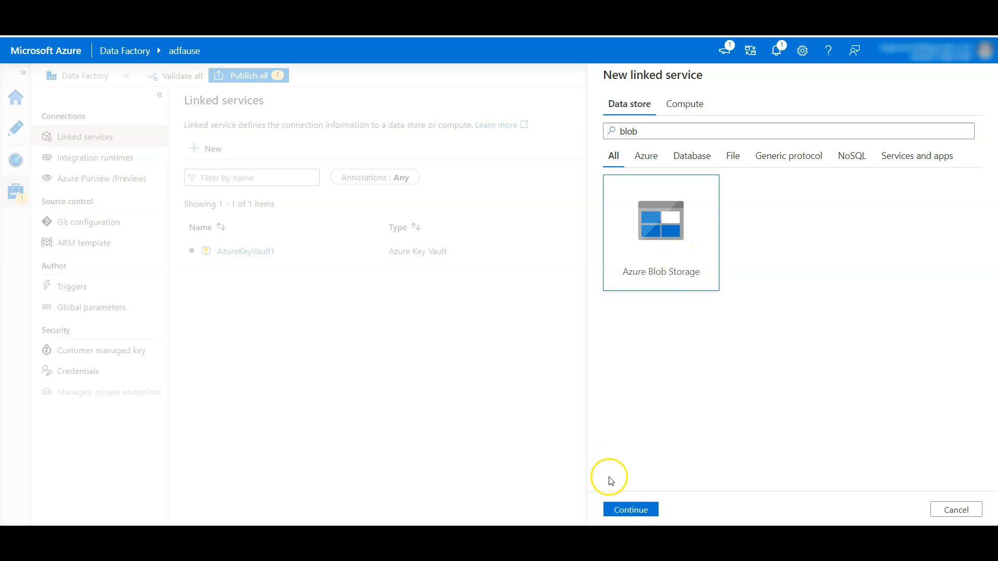
pyautogui.click(626, 510)
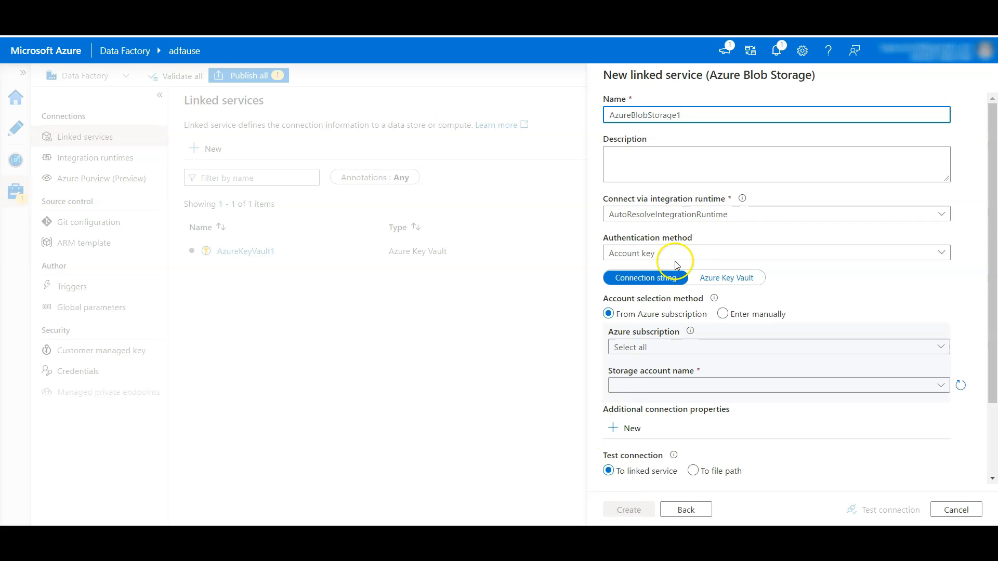
# Step: Have the blob storage linked service take its account key from Azure Key Vault, using the AzureKeyVault1 linked service
pyautogui.click(728, 280)
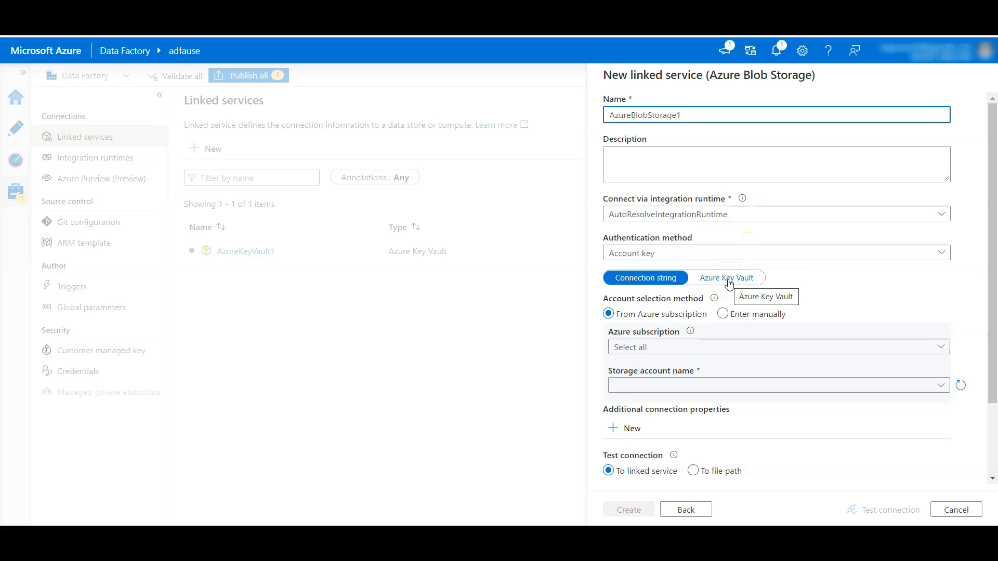
pyautogui.click(728, 279)
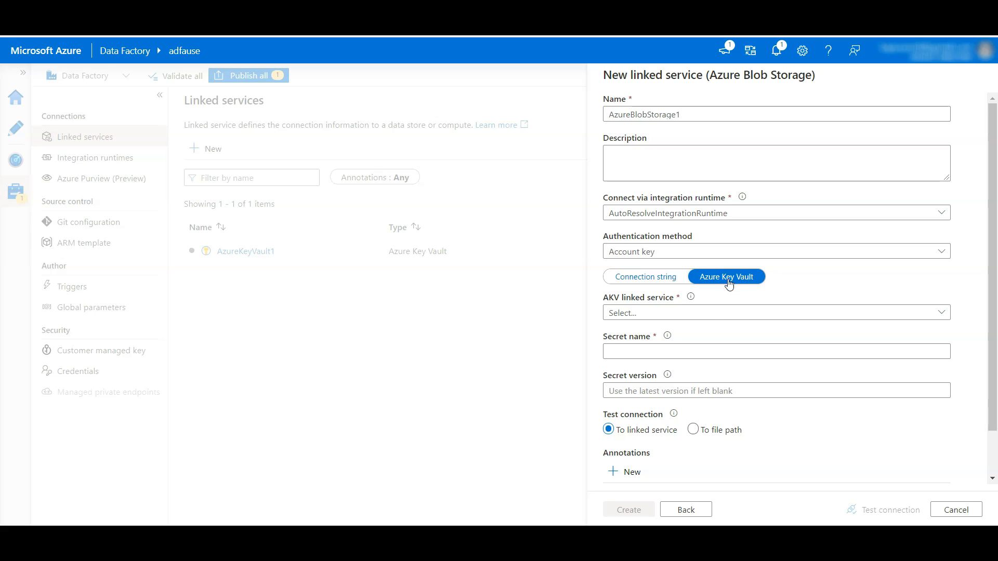
pyautogui.click(736, 313)
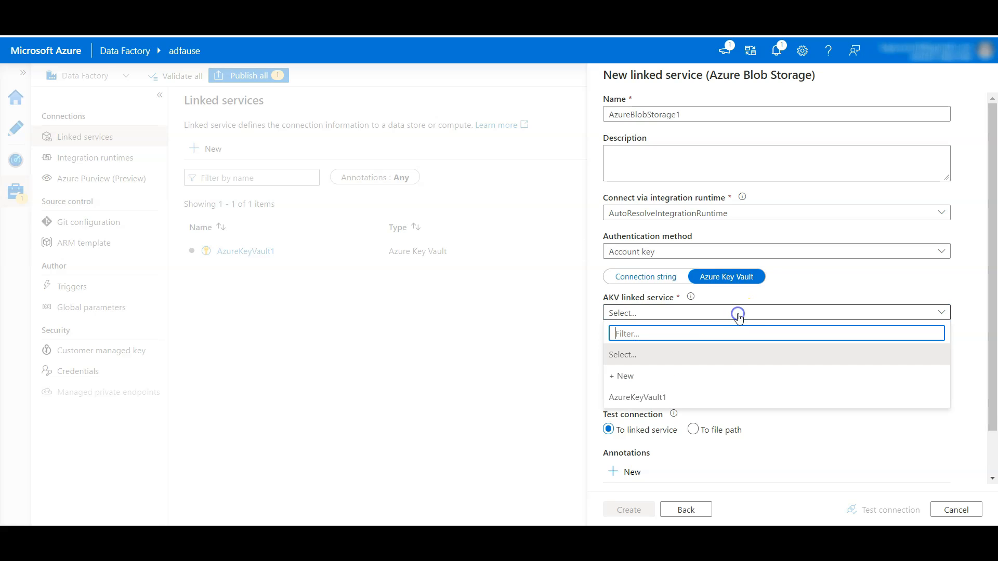
pyautogui.click(693, 405)
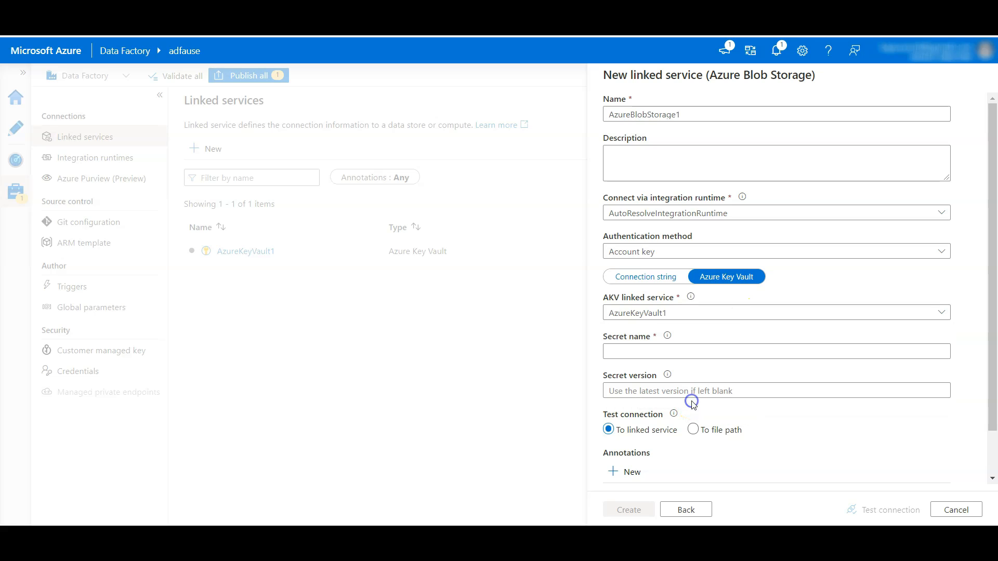
# Step: Copy the secret name storagemii from the kvmidemoausse key vault's secrets in the Azure portal into the linked service's secret name
pyautogui.click(733, 351)
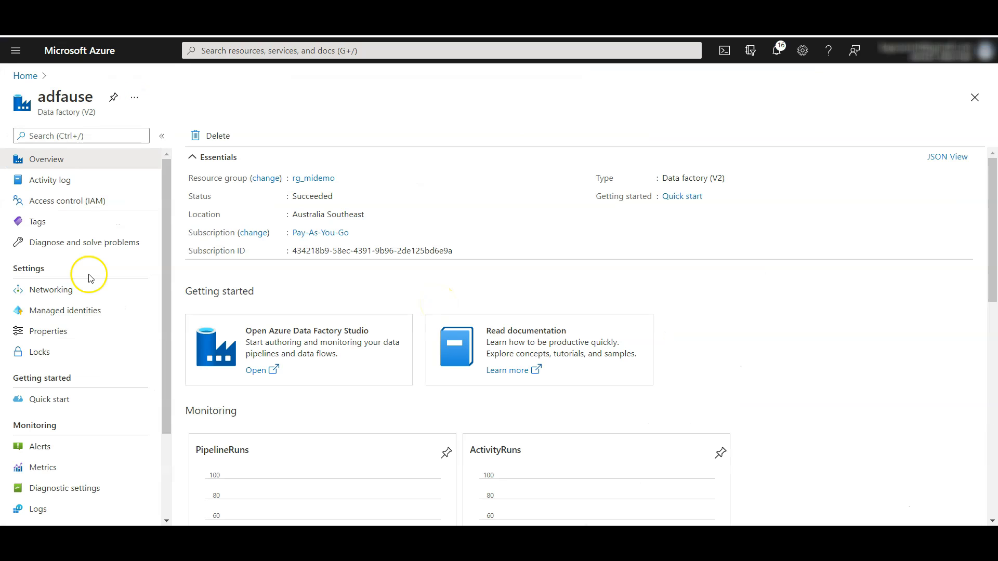
pyautogui.click(18, 76)
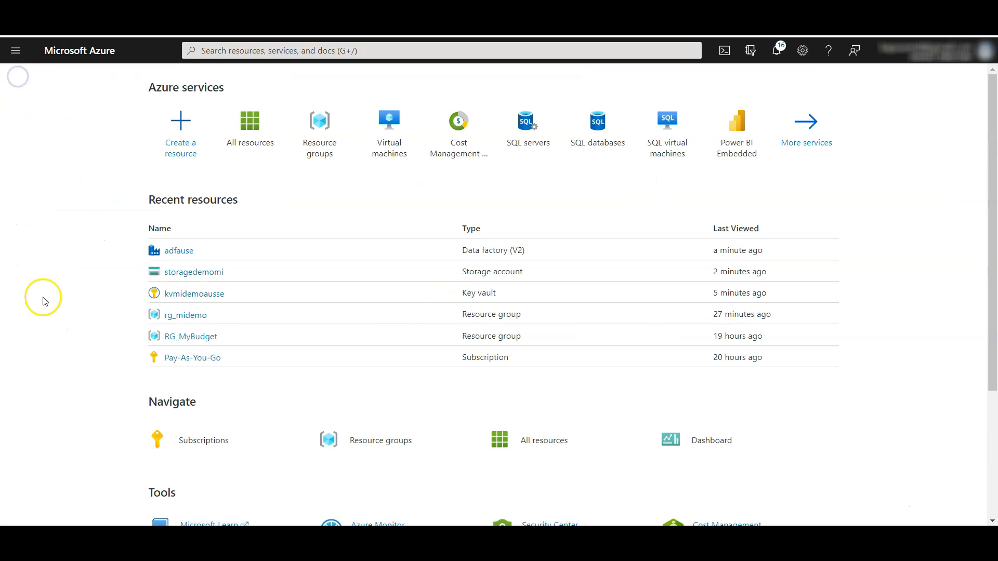
pyautogui.click(168, 295)
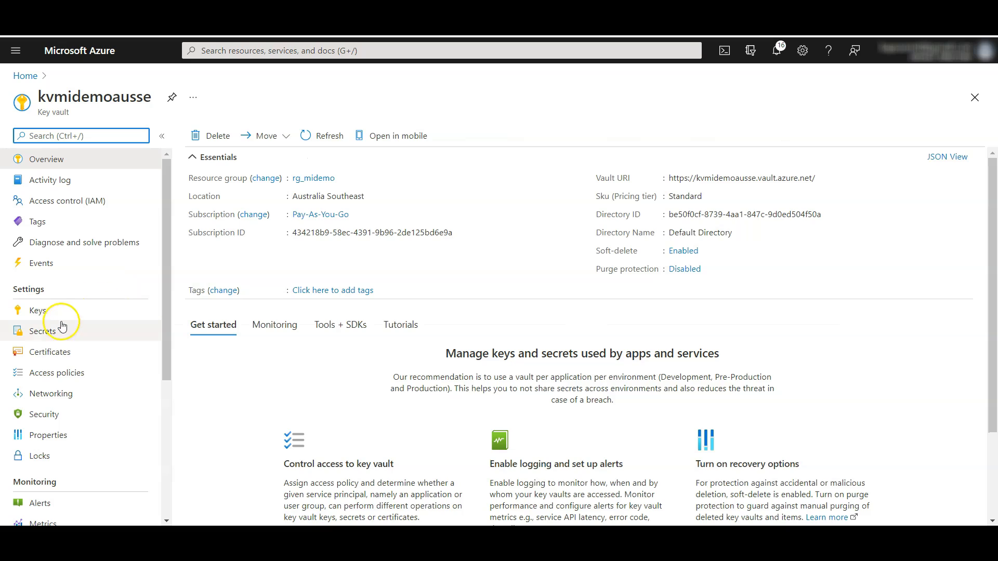
pyautogui.click(62, 328)
pyautogui.moveTo(237, 195); pyautogui.dragTo(208, 195)
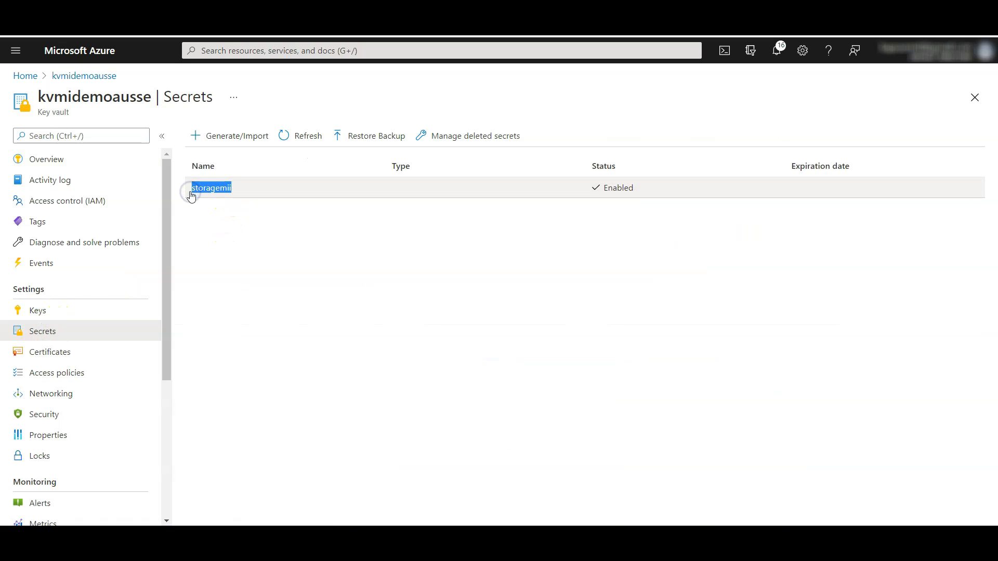
pyautogui.rightClick(216, 192)
pyautogui.click(229, 196)
pyautogui.hotkey('alt', 'Tab')
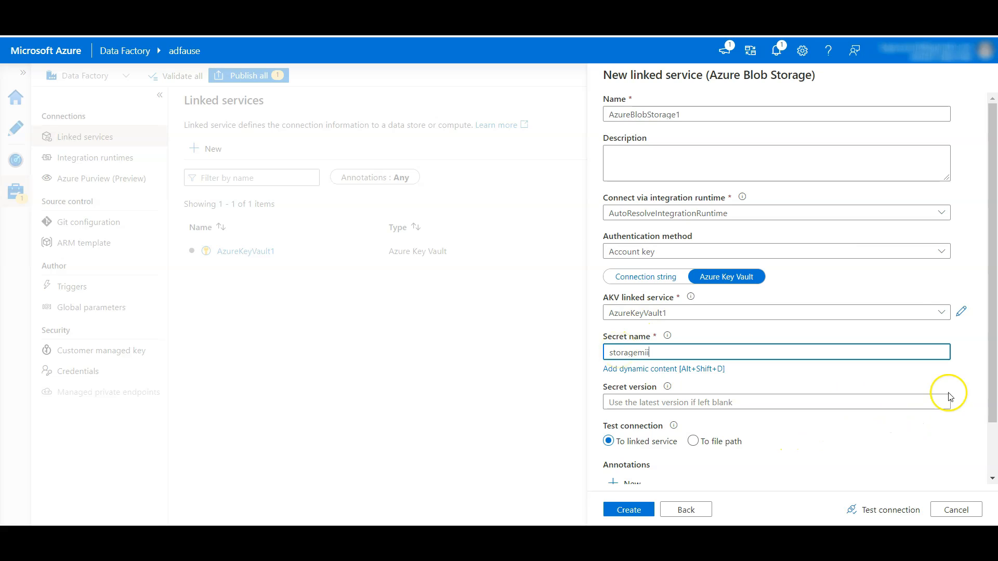
# Step: Test the blob storage connection to the linked service and create the AzureBlobStorage1 linked service
pyautogui.scroll(-1, 990, 387)
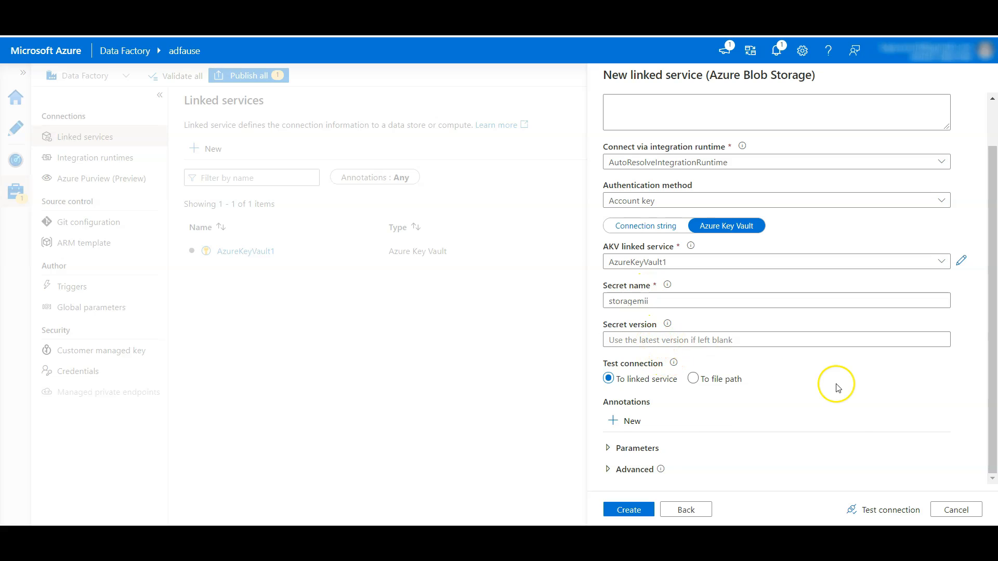
pyautogui.click(872, 512)
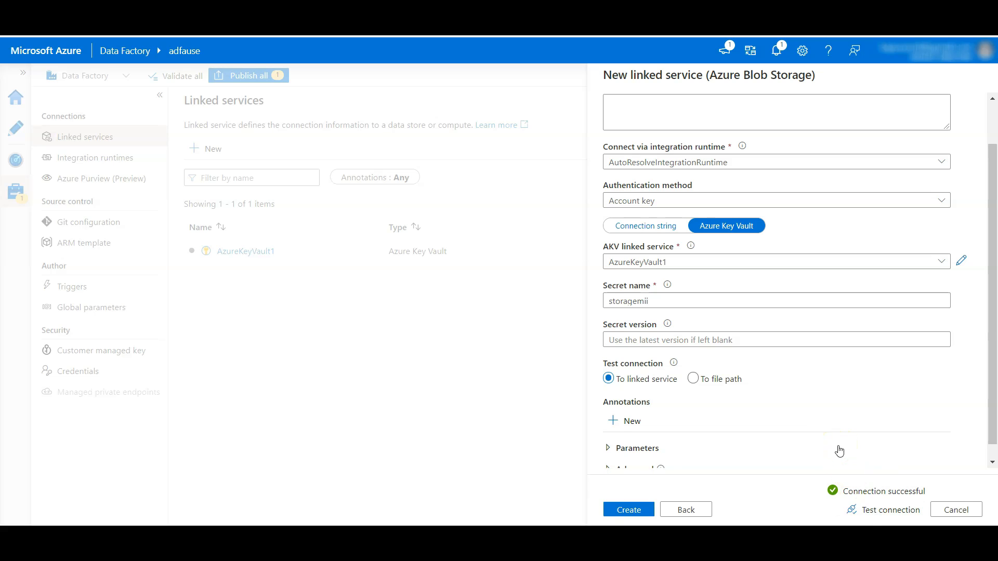
pyautogui.click(621, 508)
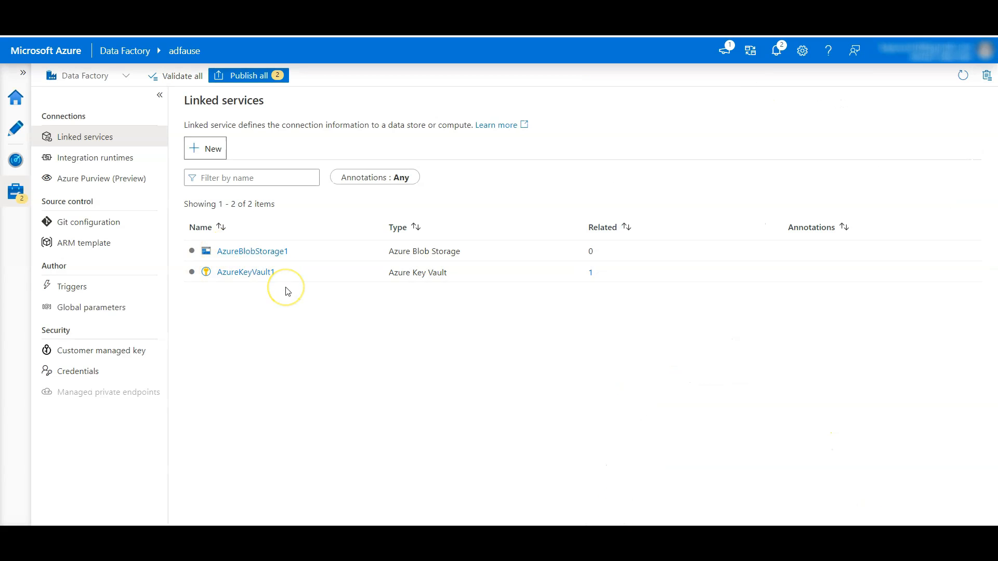
# Step: Start a new Azure Blob Storage dataset in DelimitedText format, finding the data store by searching for blob
pyautogui.click(17, 128)
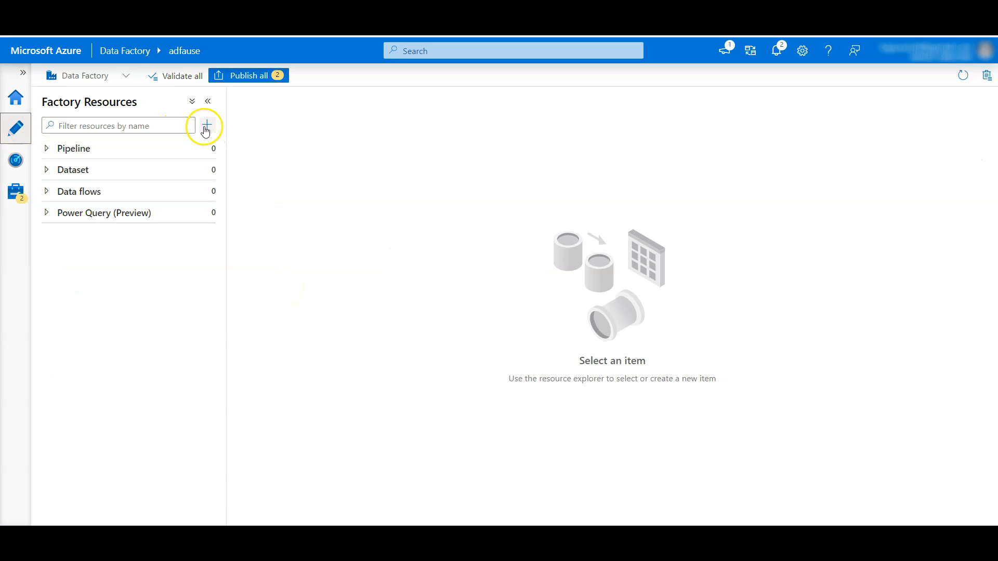
pyautogui.click(206, 129)
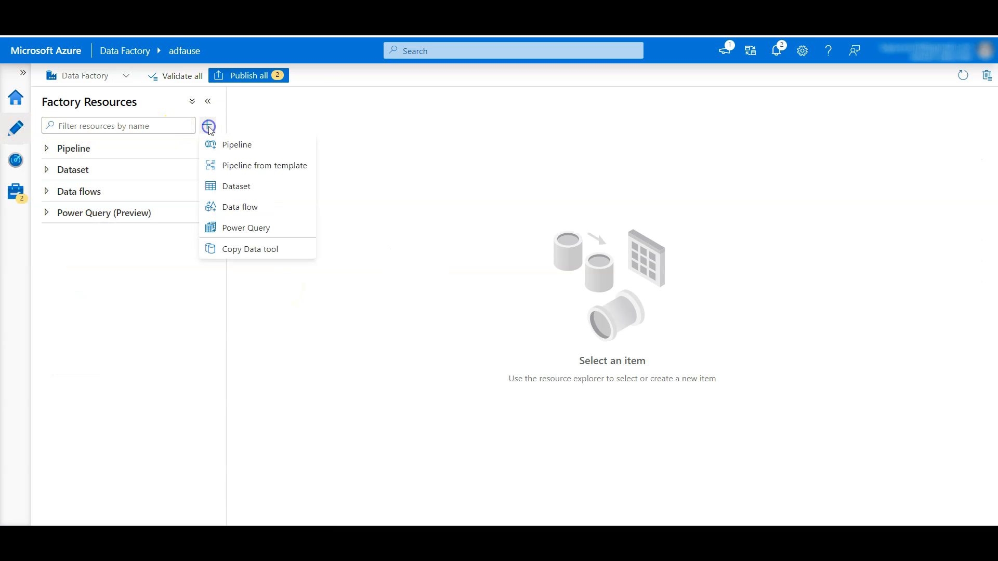
pyautogui.click(234, 190)
pyautogui.write('blob')
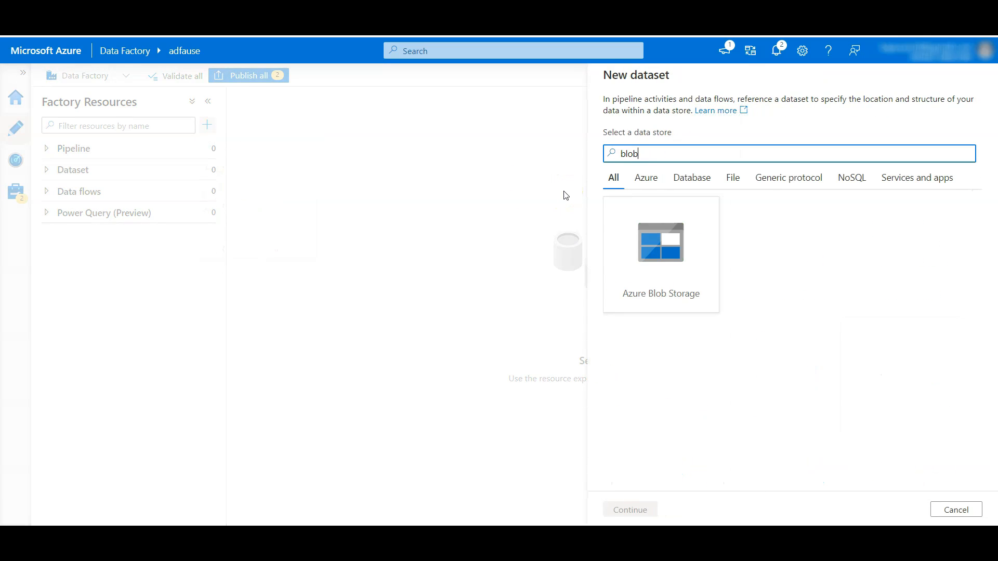
pyautogui.click(678, 256)
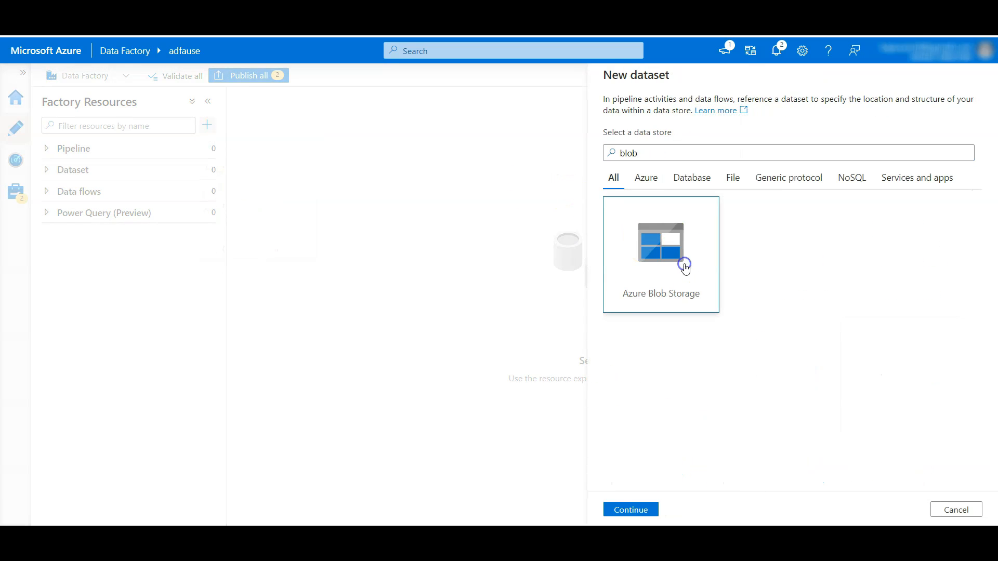
pyautogui.click(625, 510)
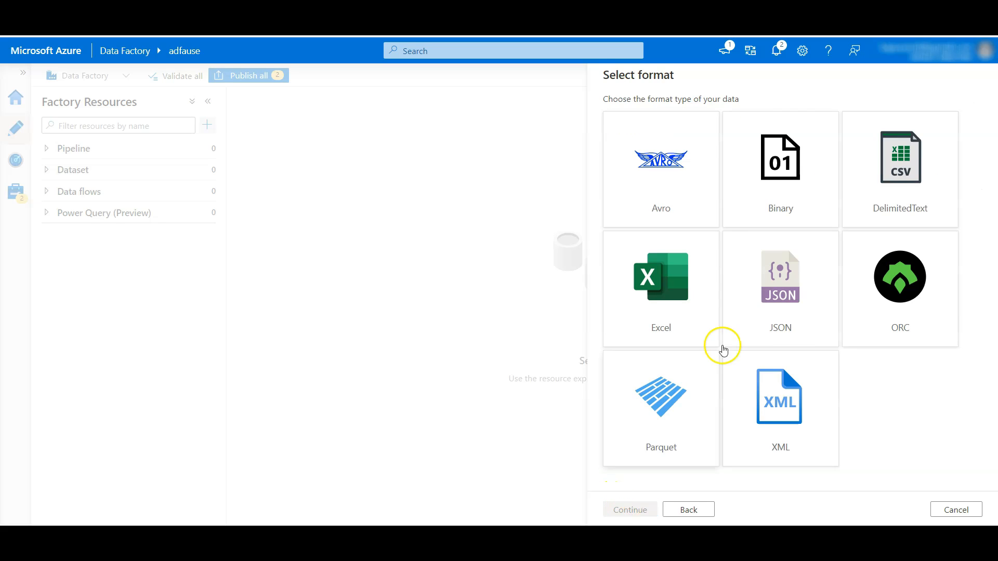
pyautogui.click(907, 170)
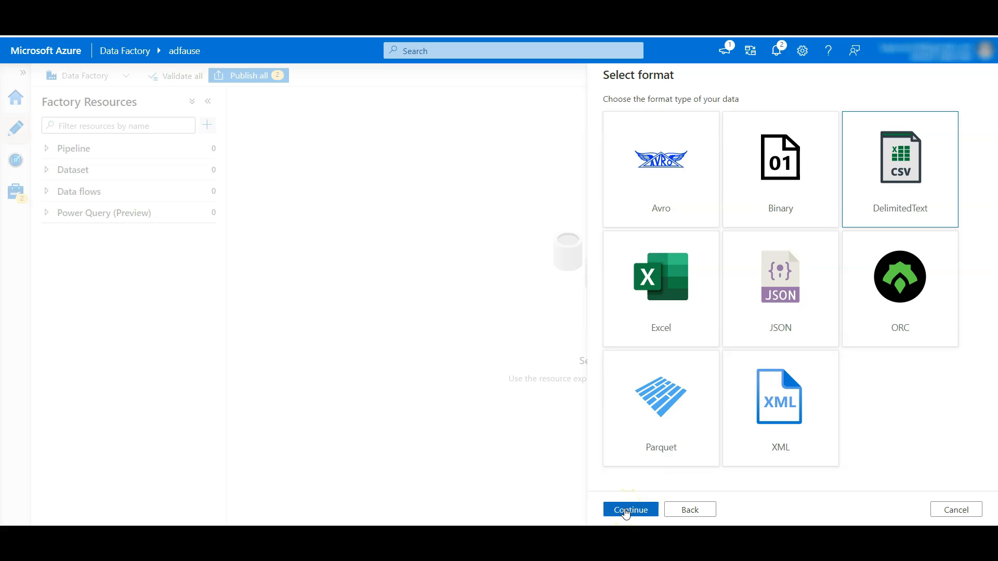
pyautogui.click(626, 511)
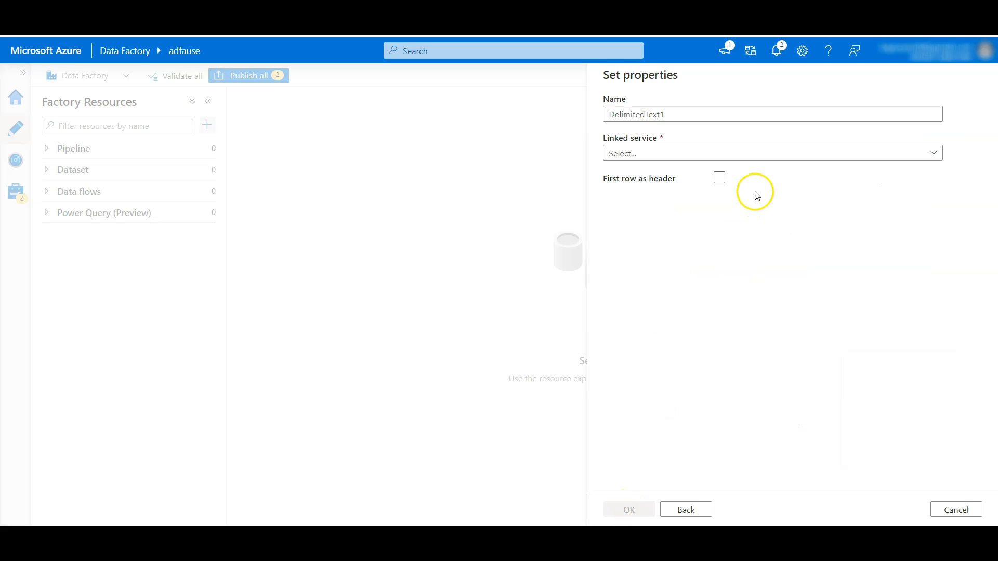
# Step: Create the DelimitedText1 dataset on AzureBlobStorage1, with the data container as its file path and the first row as header
pyautogui.click(776, 151)
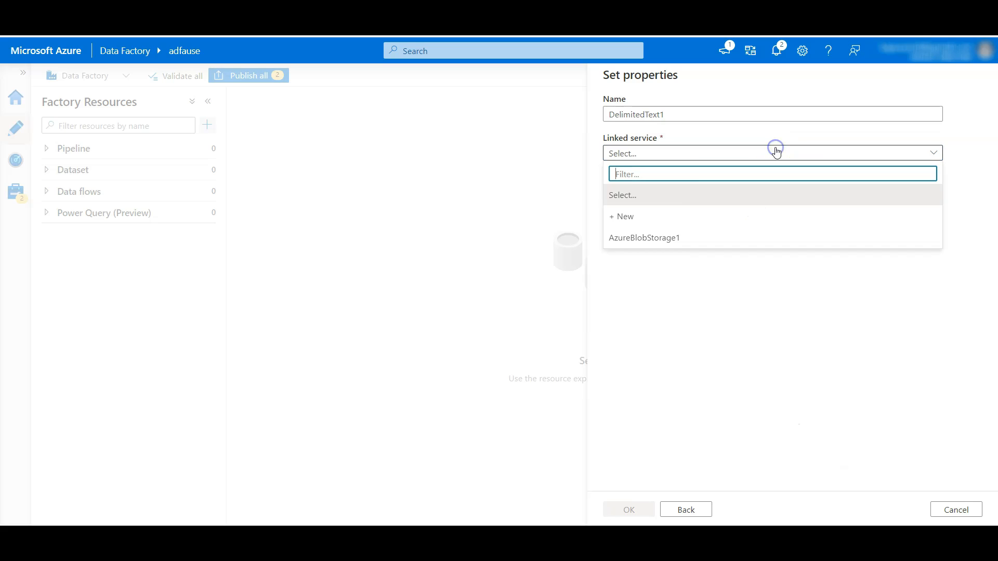
pyautogui.click(668, 232)
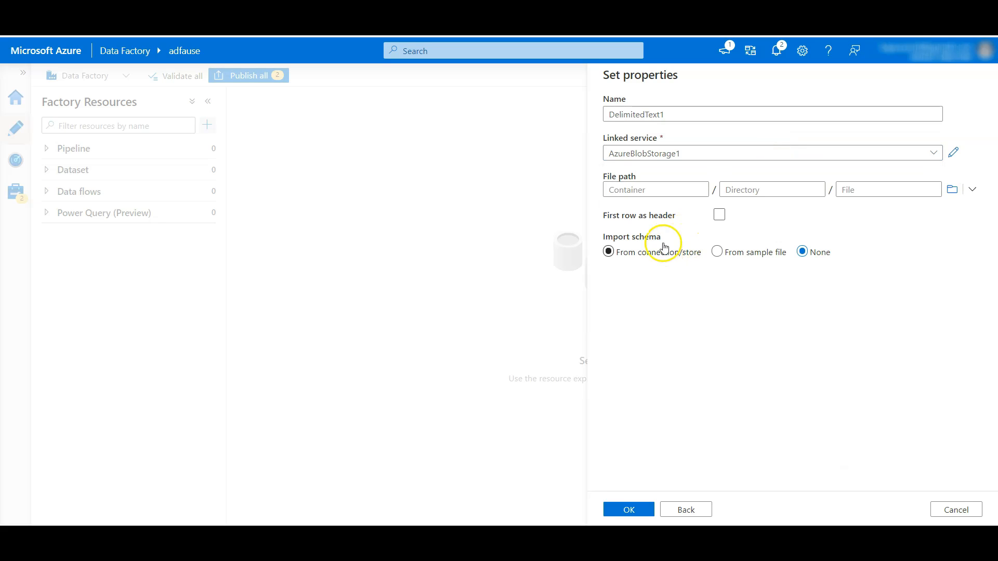
pyautogui.click(719, 215)
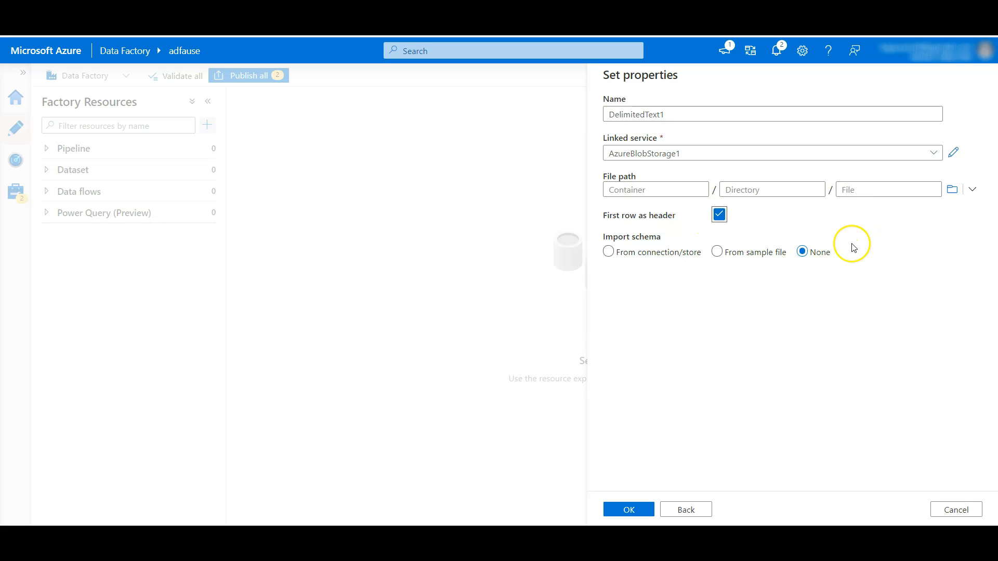
pyautogui.click(951, 189)
pyautogui.click(720, 137)
pyautogui.click(625, 511)
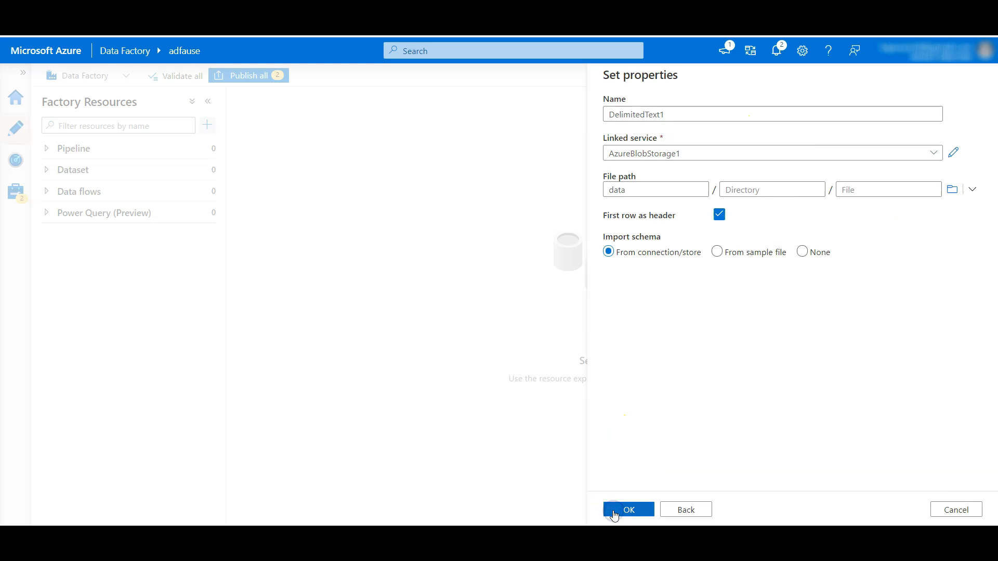
pyautogui.click(626, 511)
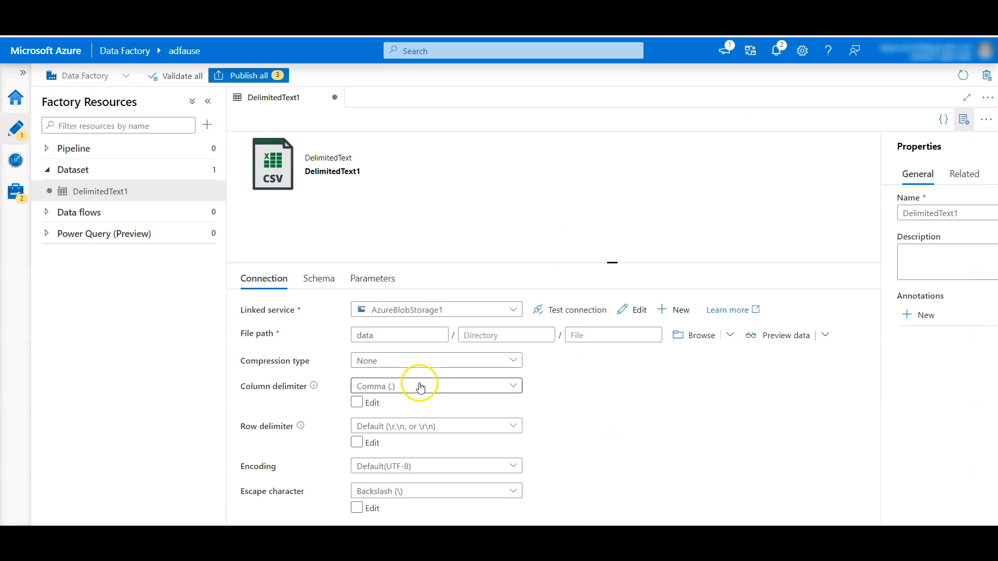
# Step: Hide the DelimitedText1 dataset's properties, preview its data and close the preview
pyautogui.click(965, 121)
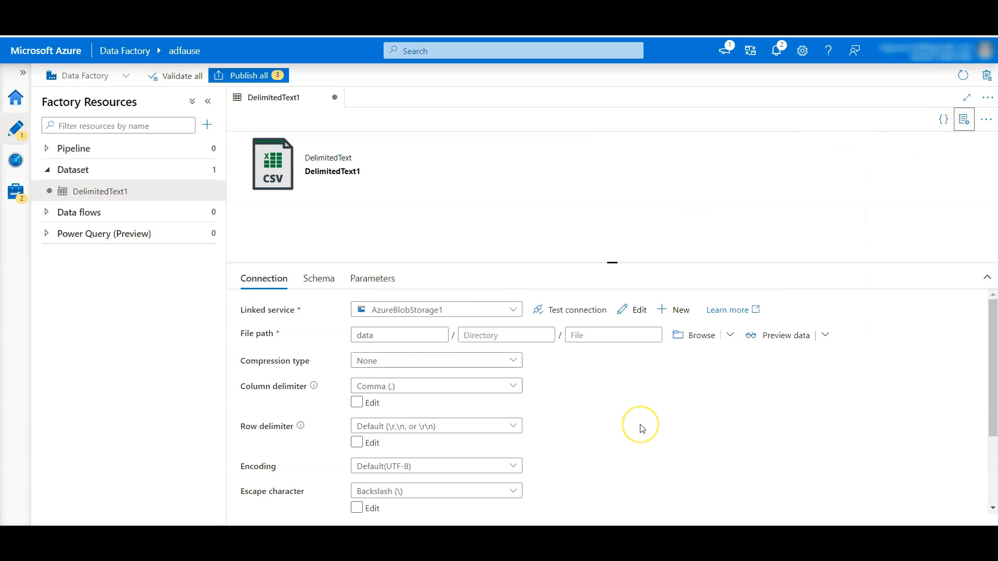
pyautogui.click(773, 337)
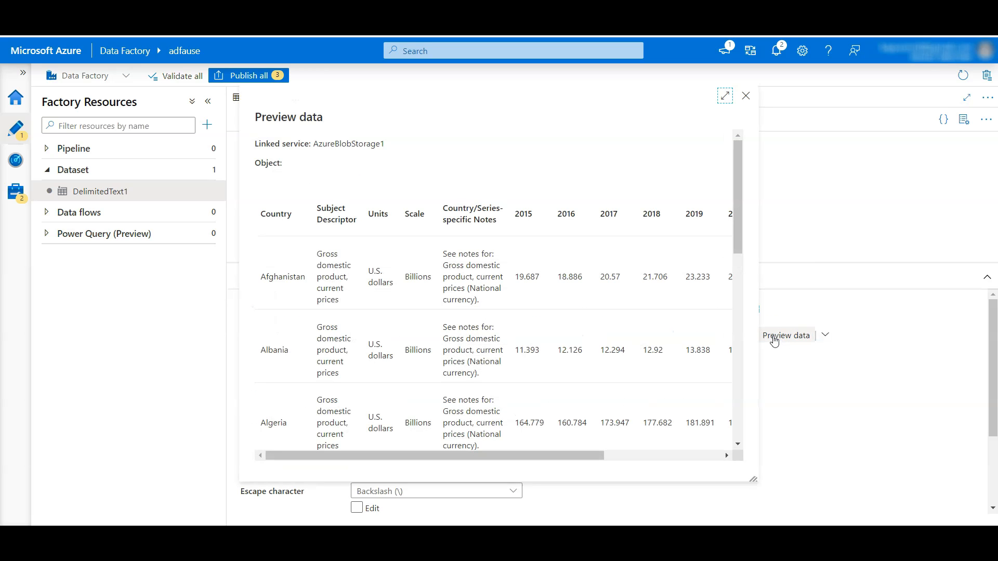
pyautogui.moveTo(519, 455); pyautogui.dragTo(426, 437)
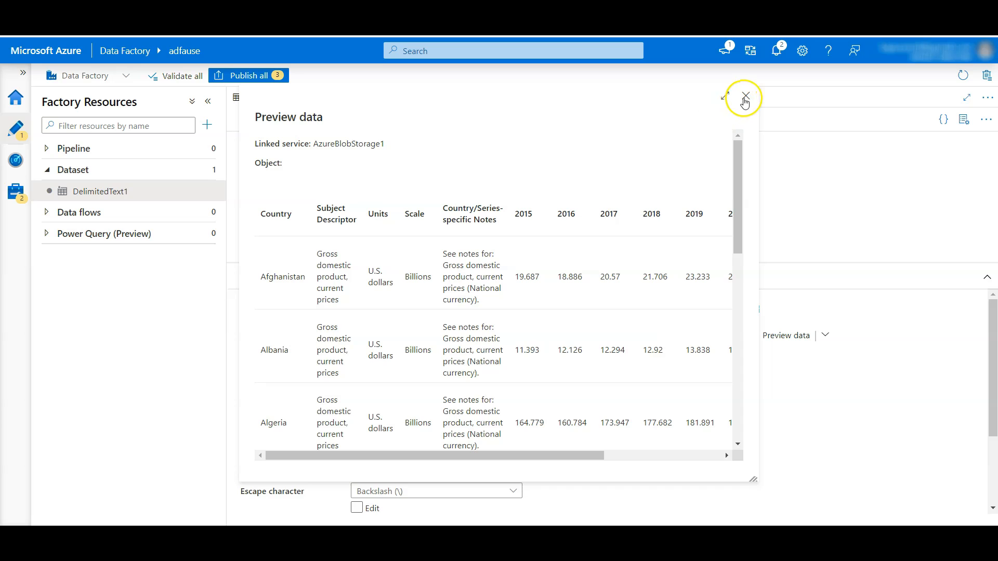
pyautogui.click(746, 96)
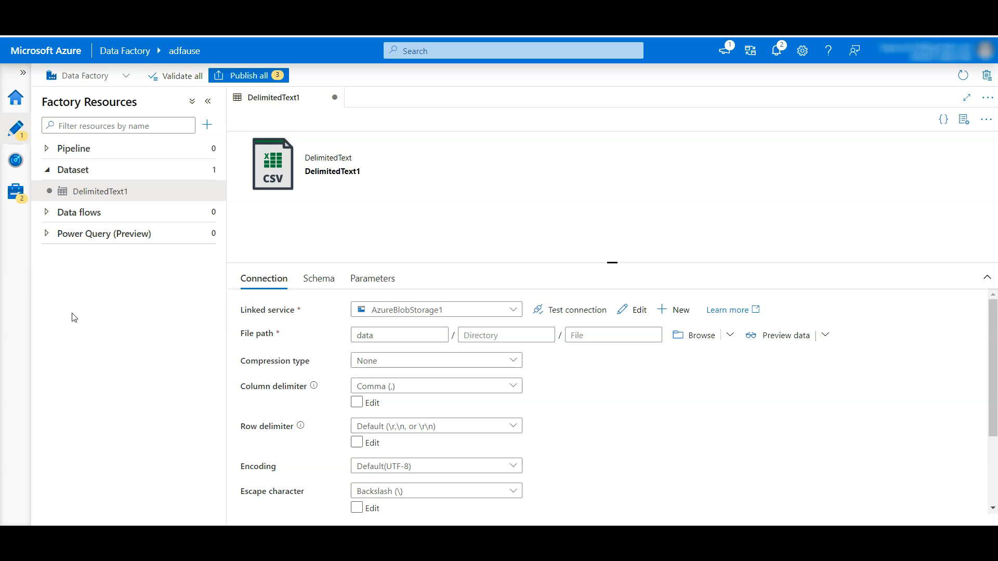
# Step: Switch the AzureBlobStorage1 linked service to Managed Identity authentication, using the Pay-As-You-Go subscription and the storagedemomi storage account
pyautogui.click(16, 192)
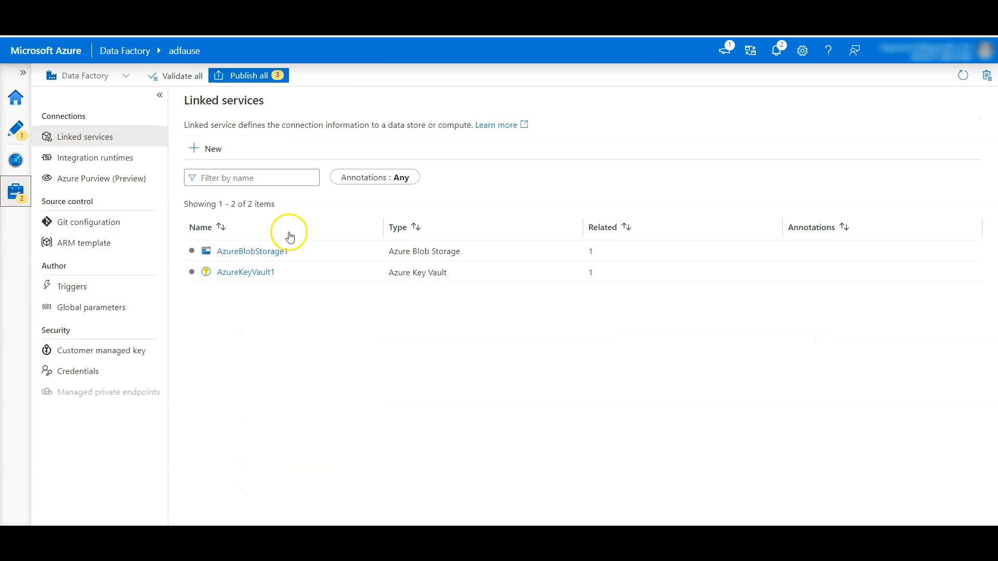
pyautogui.click(252, 251)
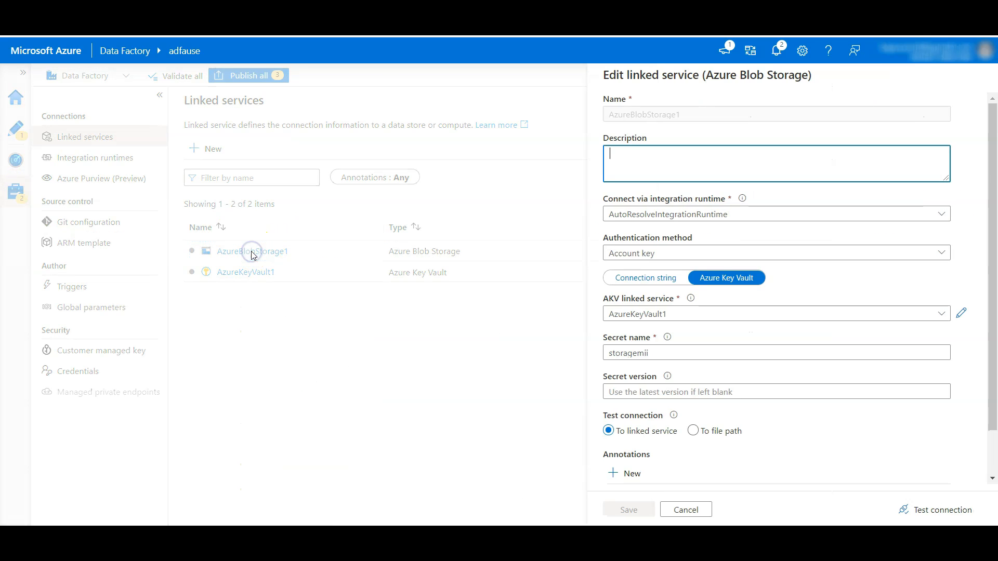
pyautogui.click(689, 255)
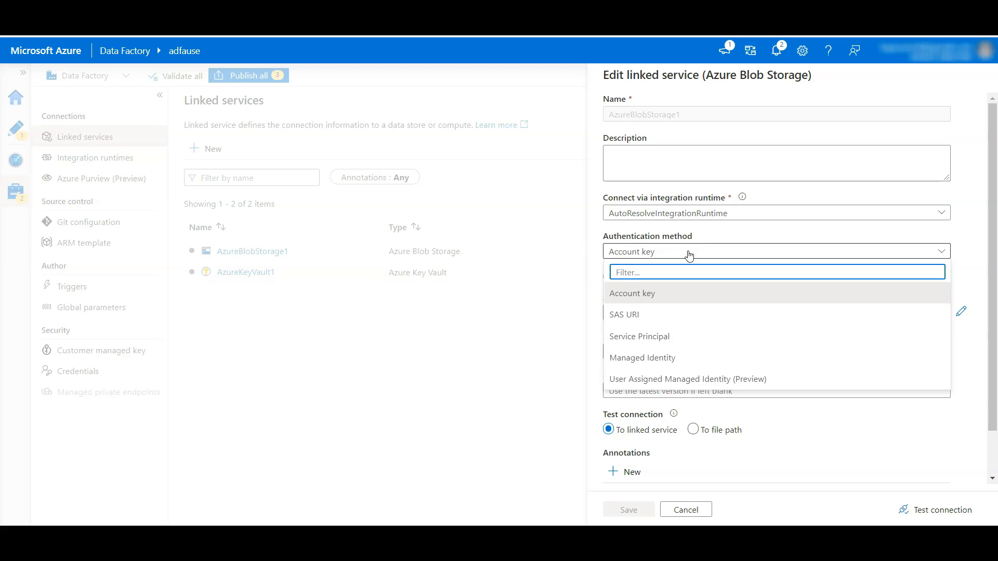
pyautogui.click(682, 364)
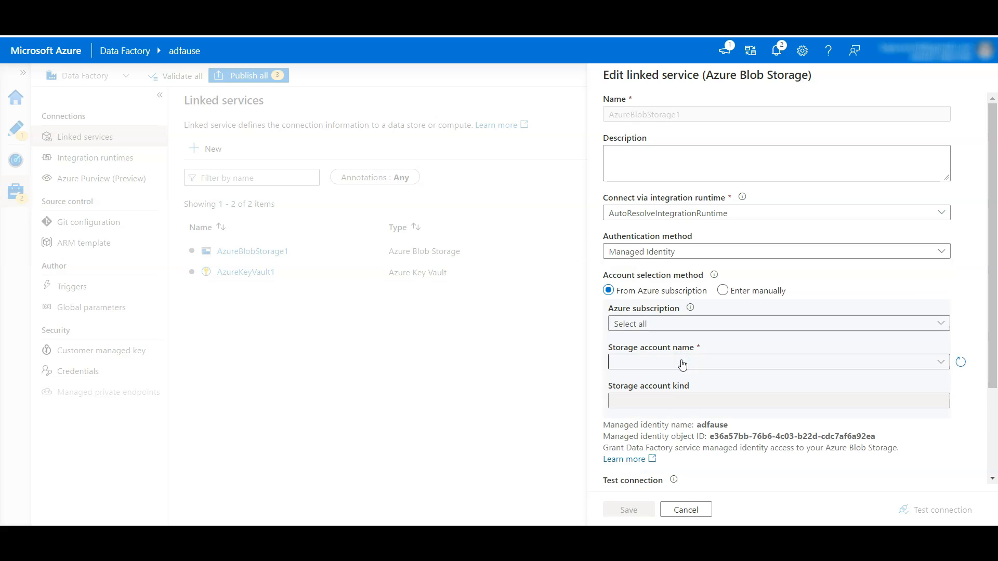
pyautogui.click(741, 323)
pyautogui.click(695, 364)
pyautogui.click(717, 363)
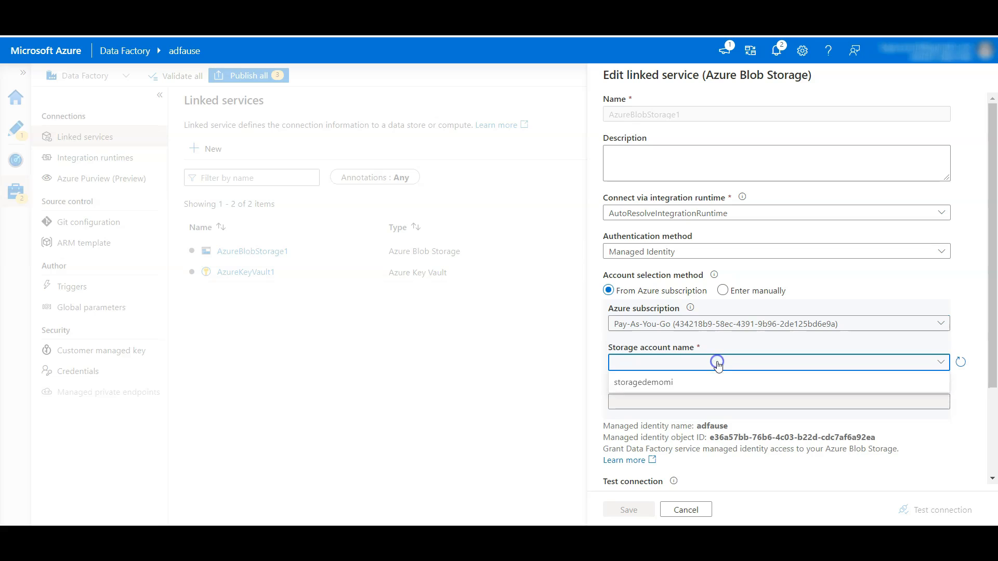
pyautogui.click(695, 381)
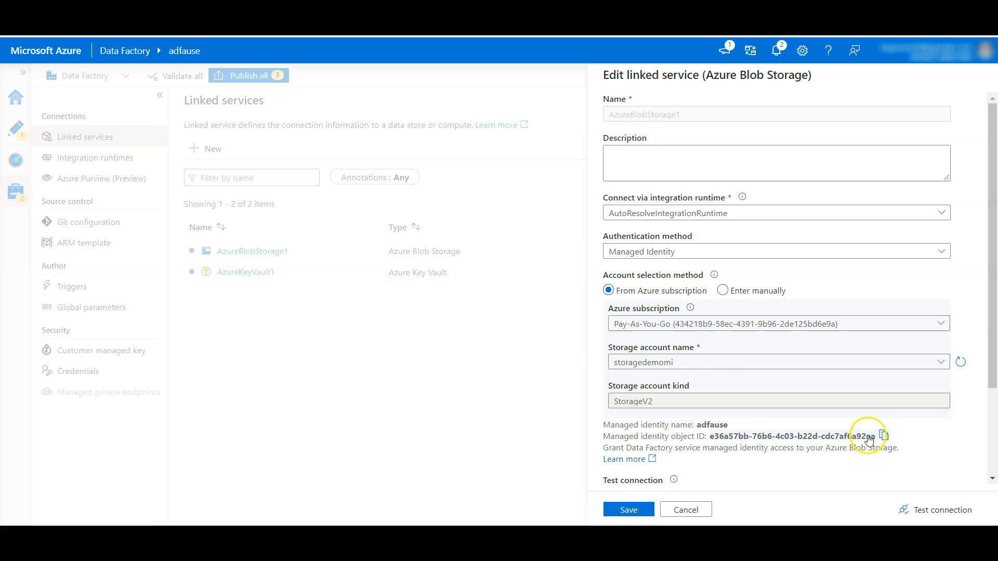
# Step: Test the AzureBlobStorage1 connection to the linked service and save the edited linked service
pyautogui.scroll(-2, 993, 373)
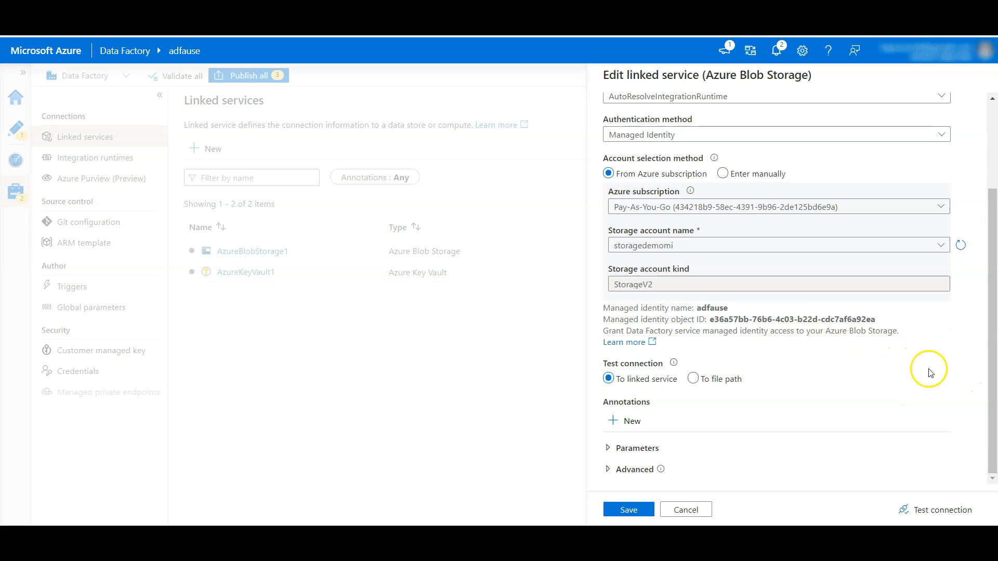
pyautogui.click(919, 512)
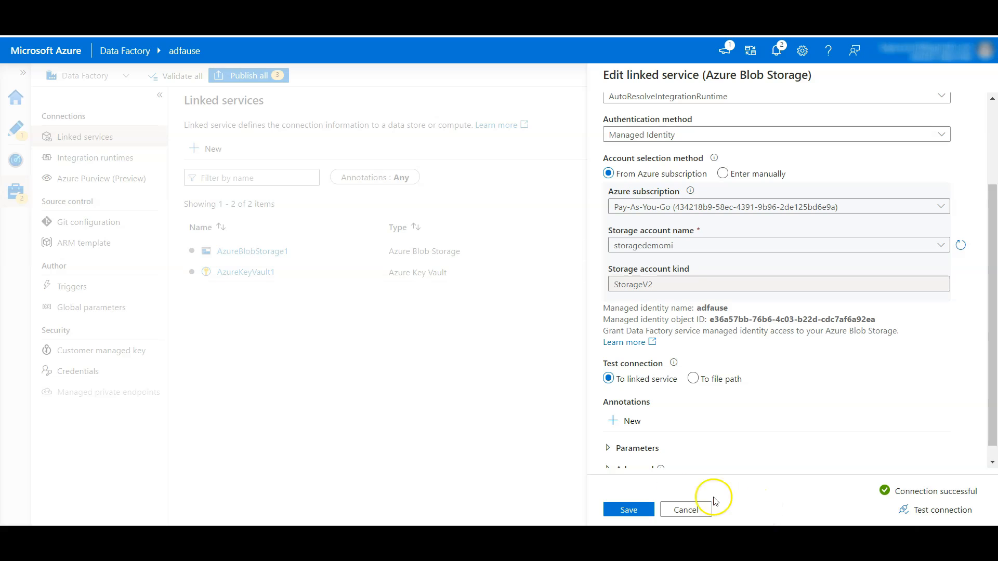
pyautogui.click(627, 511)
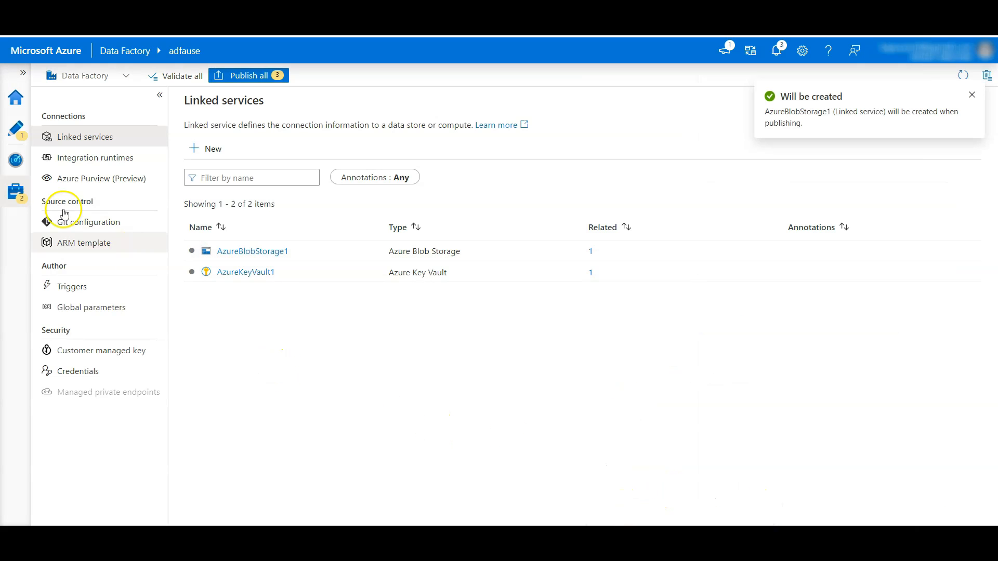
# Step: Preview the DelimitedText1 dataset's data through the edited linked service
pyautogui.click(20, 132)
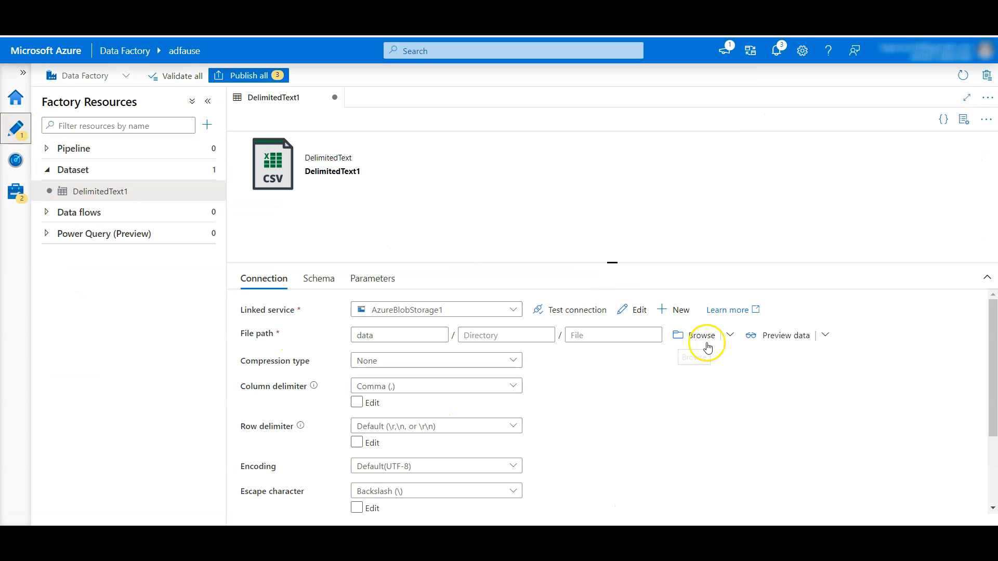
pyautogui.click(772, 340)
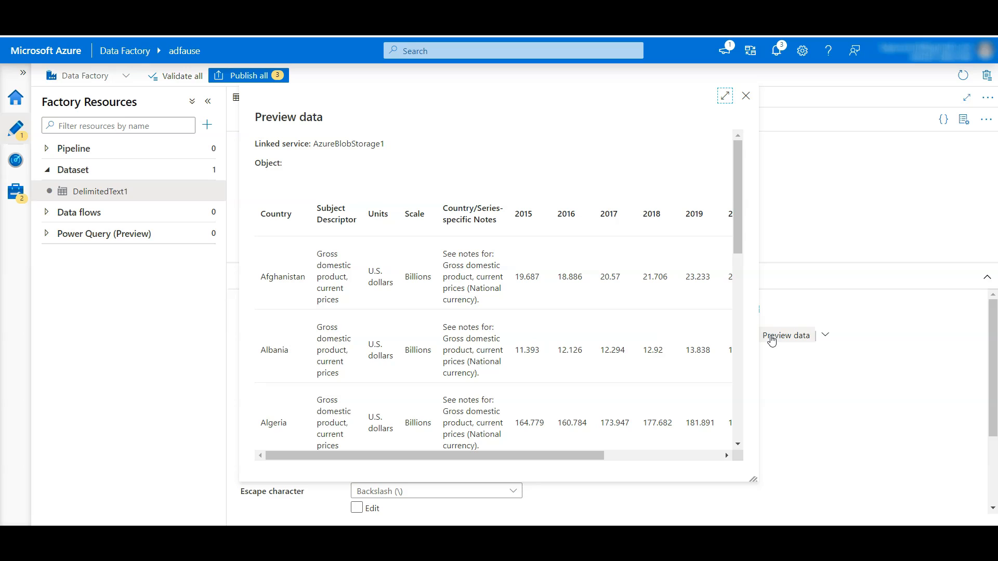
pyautogui.click(765, 187)
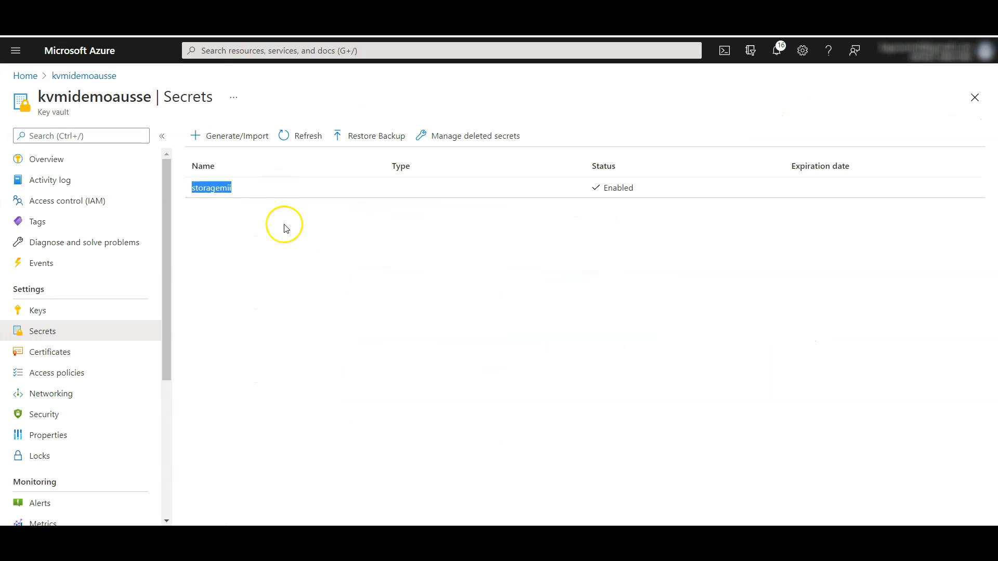
# Step: From the Azure portal home, find the User Assigned Managed Identity resource by searching for "user assi" and start creating one
pyautogui.click(284, 224)
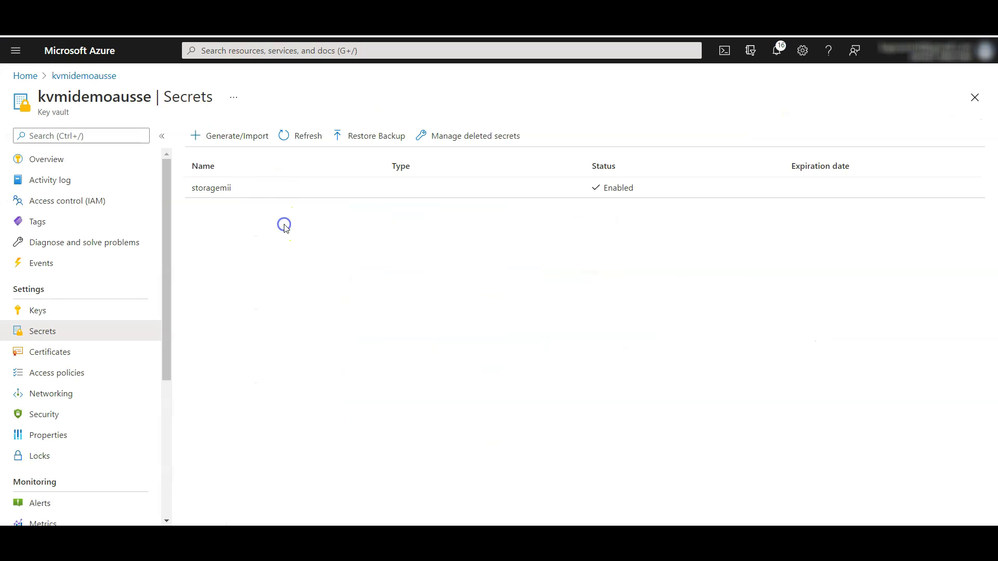
pyautogui.click(26, 76)
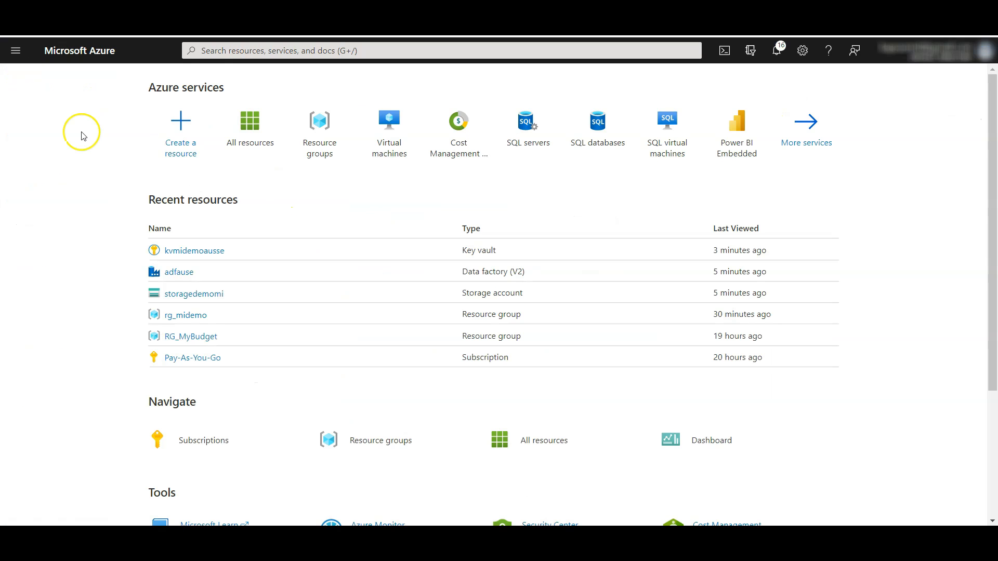
pyautogui.click(177, 134)
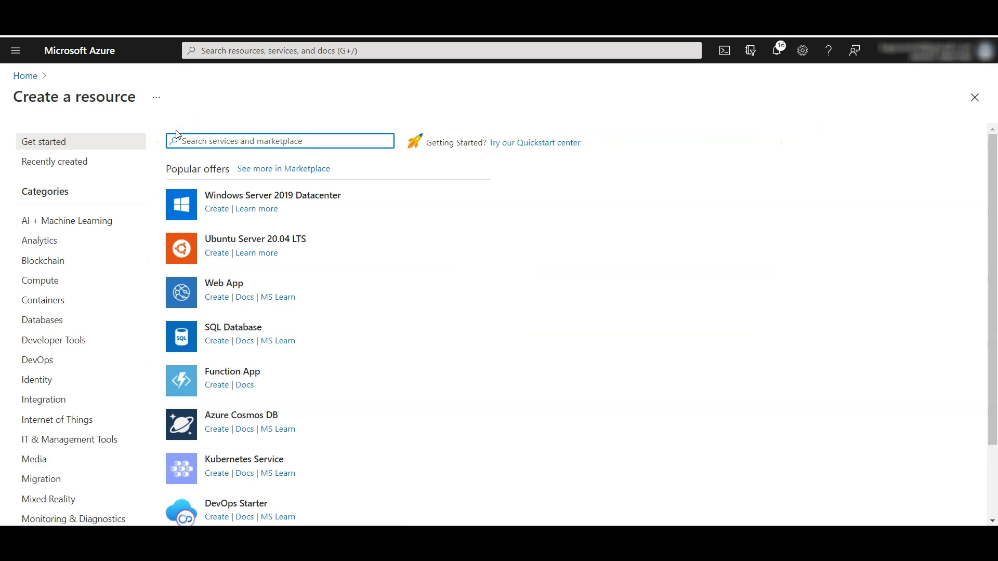
pyautogui.write('user assi')
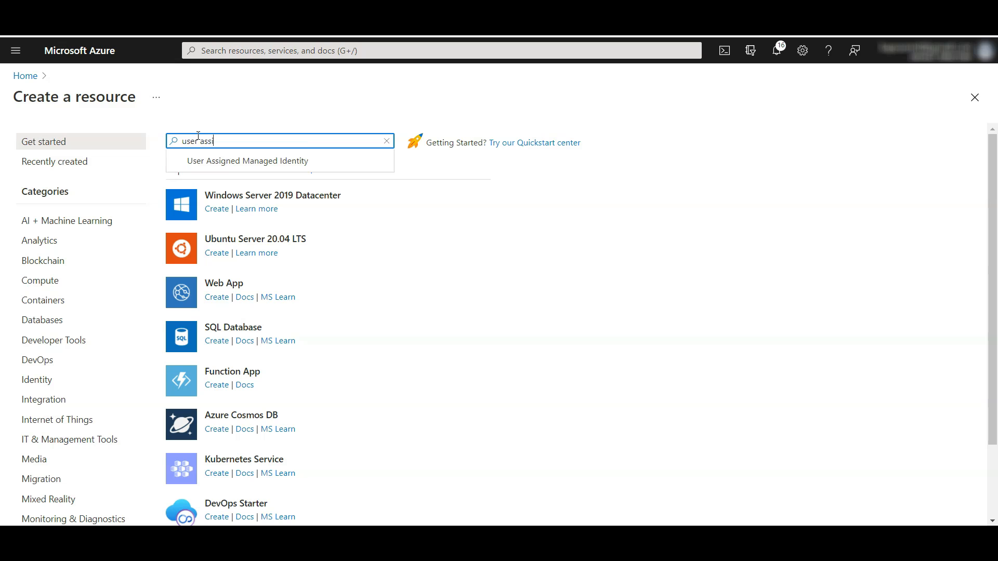
pyautogui.click(252, 161)
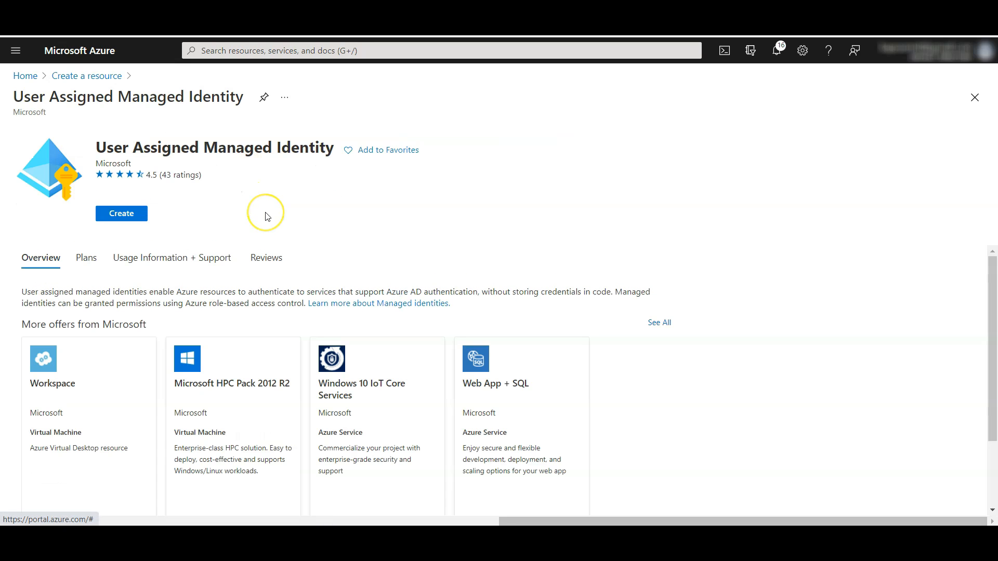
pyautogui.click(127, 217)
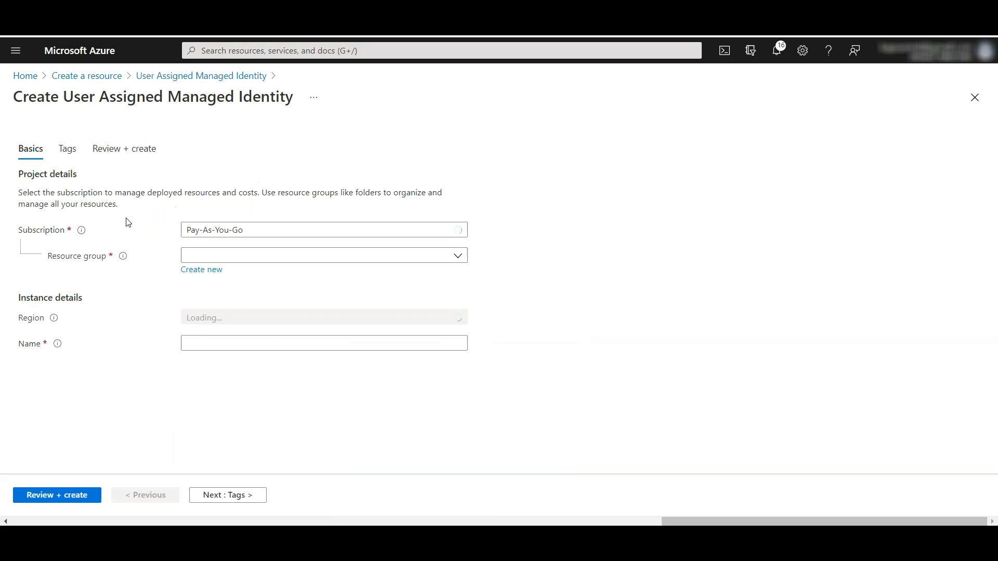
# Step: Create the user assigned managed identity uami in resource group rg_midemo and region Australia Southeast
pyautogui.click(216, 256)
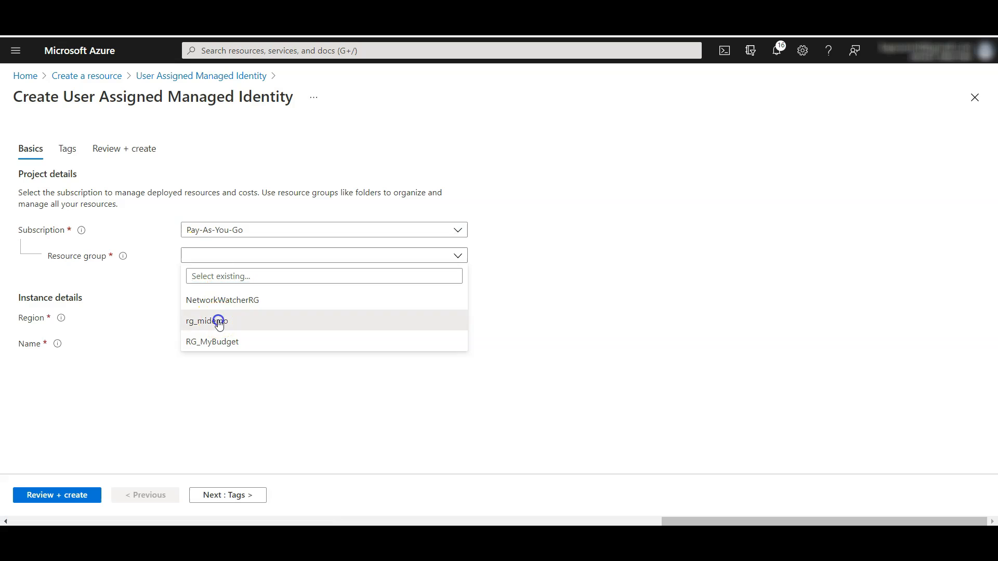
pyautogui.click(215, 322)
pyautogui.click(242, 318)
pyautogui.write('aus')
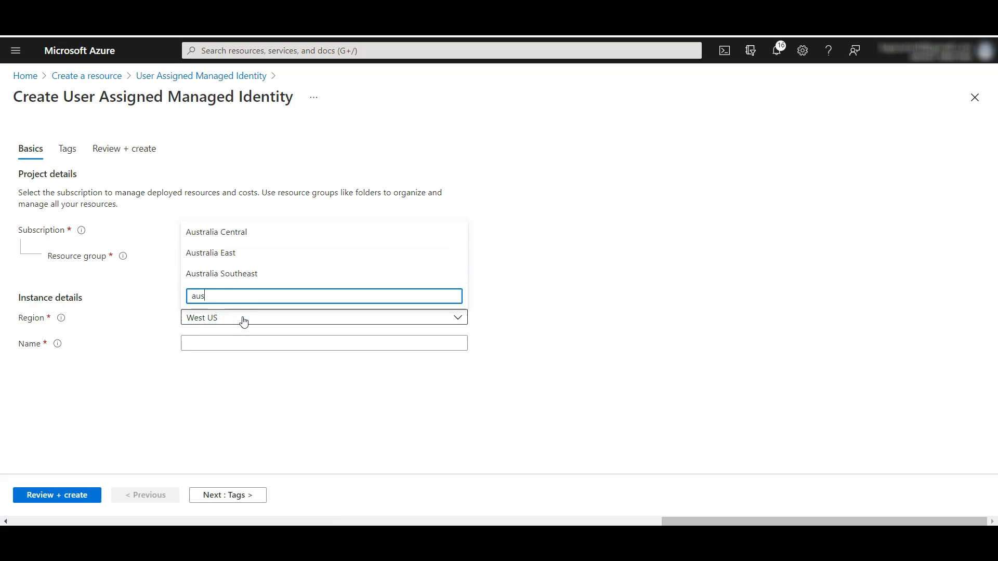
pyautogui.click(236, 272)
pyautogui.click(221, 344)
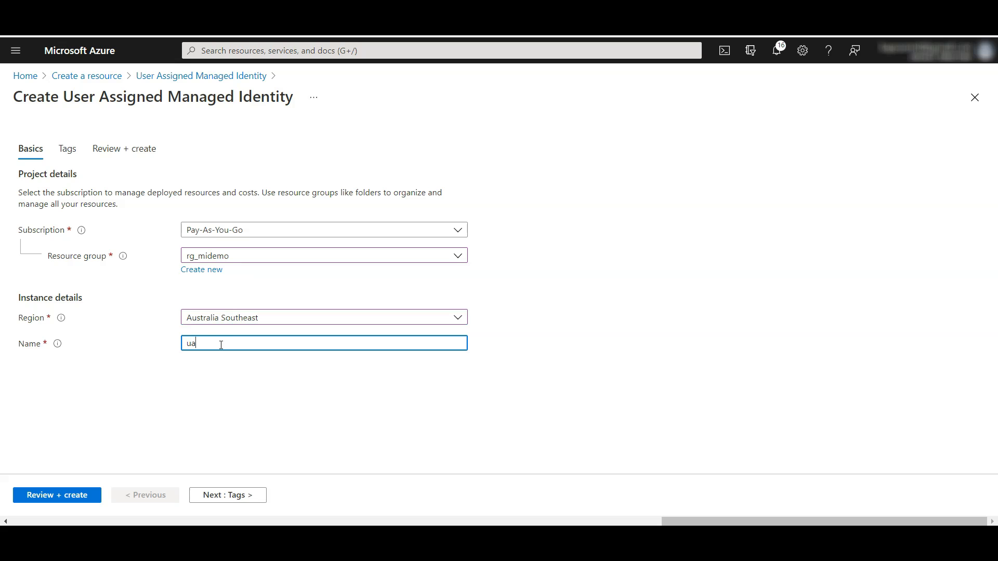
pyautogui.click(60, 495)
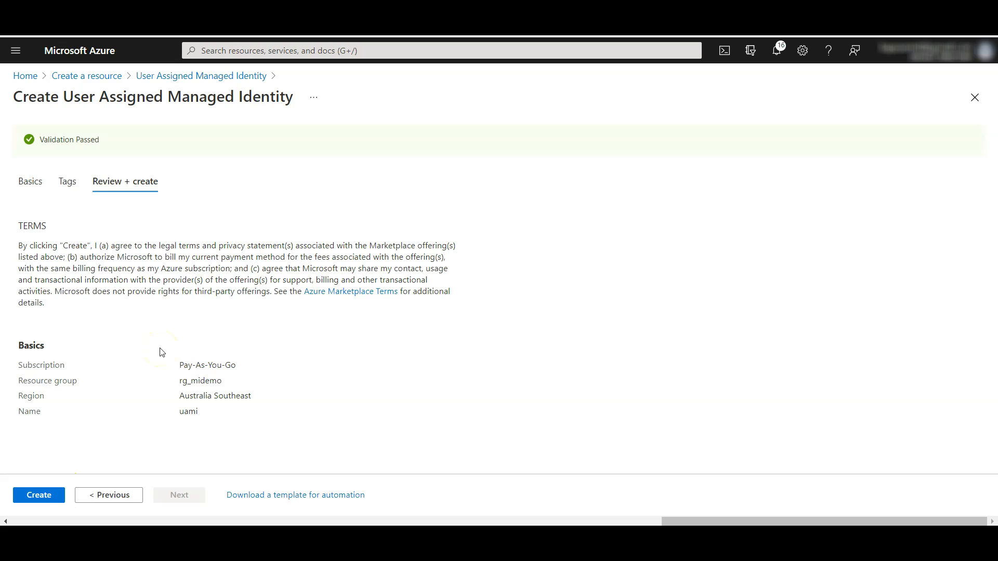
pyautogui.click(38, 495)
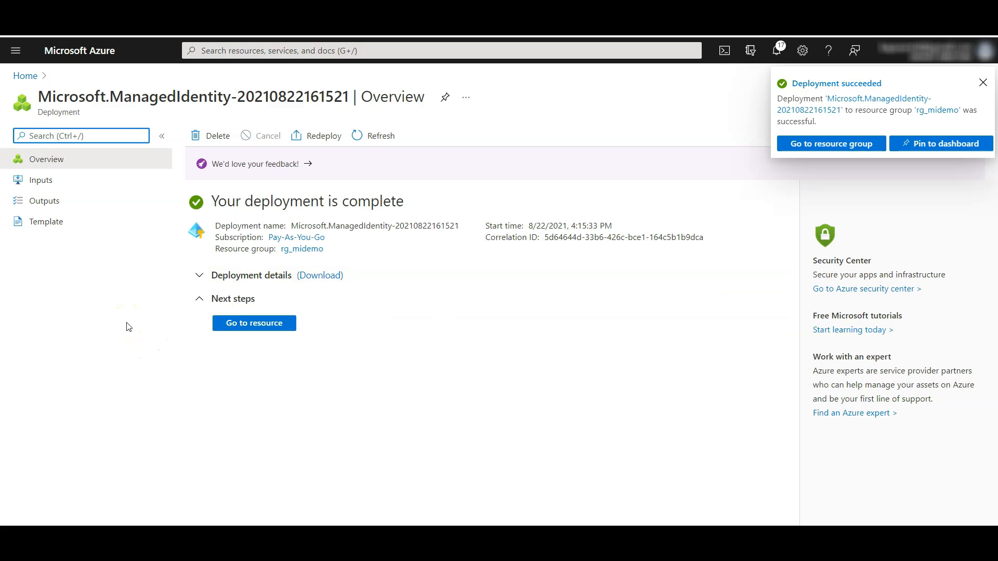
# Step: Open the uami managed identity and examine its name and overview
pyautogui.click(795, 145)
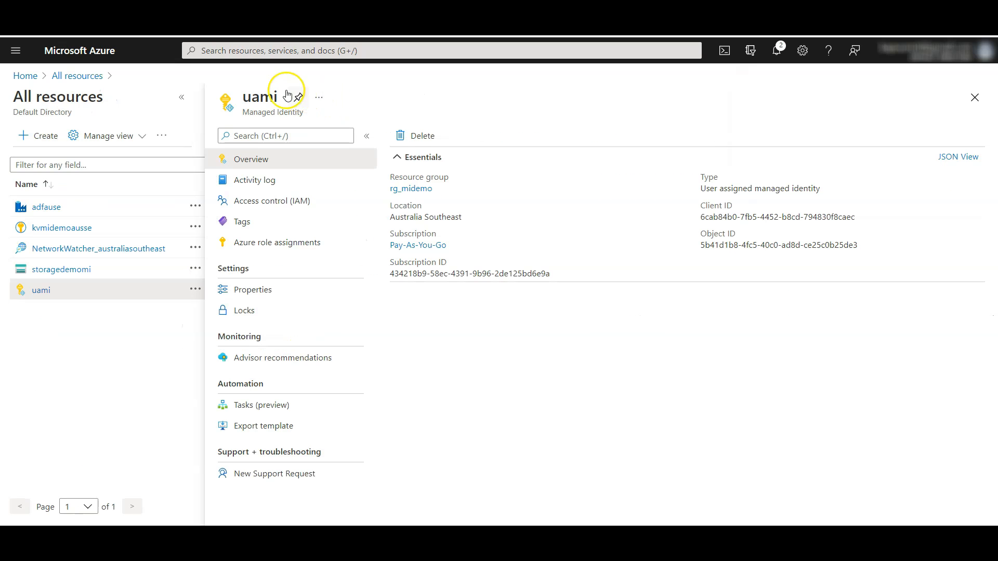
pyautogui.moveTo(279, 97); pyautogui.dragTo(247, 97)
pyautogui.click(276, 94)
pyautogui.moveTo(277, 94); pyautogui.dragTo(242, 97)
pyautogui.click(373, 84)
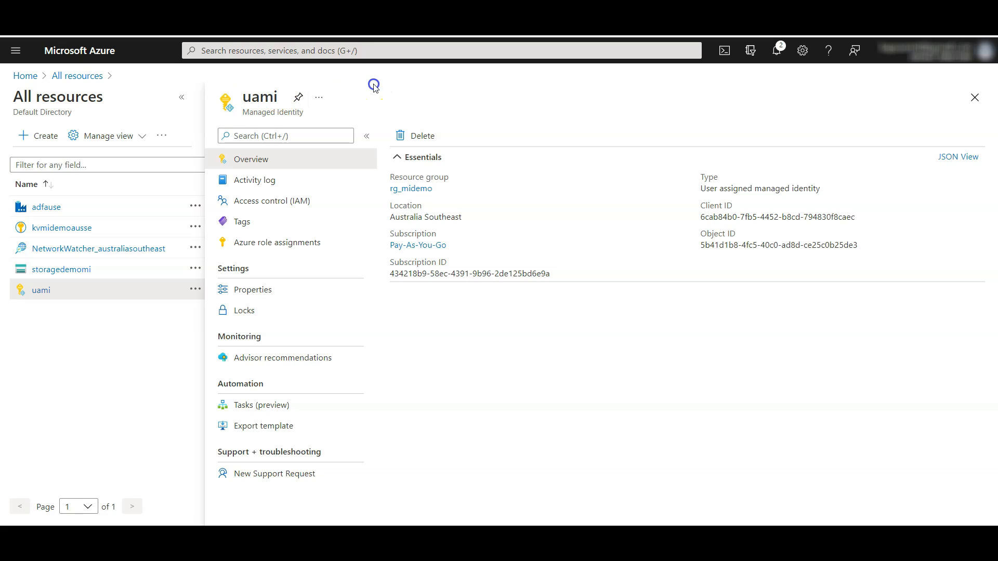
# Step: Go back to the portal home, list all resources and start creating a new resource
pyautogui.click(76, 77)
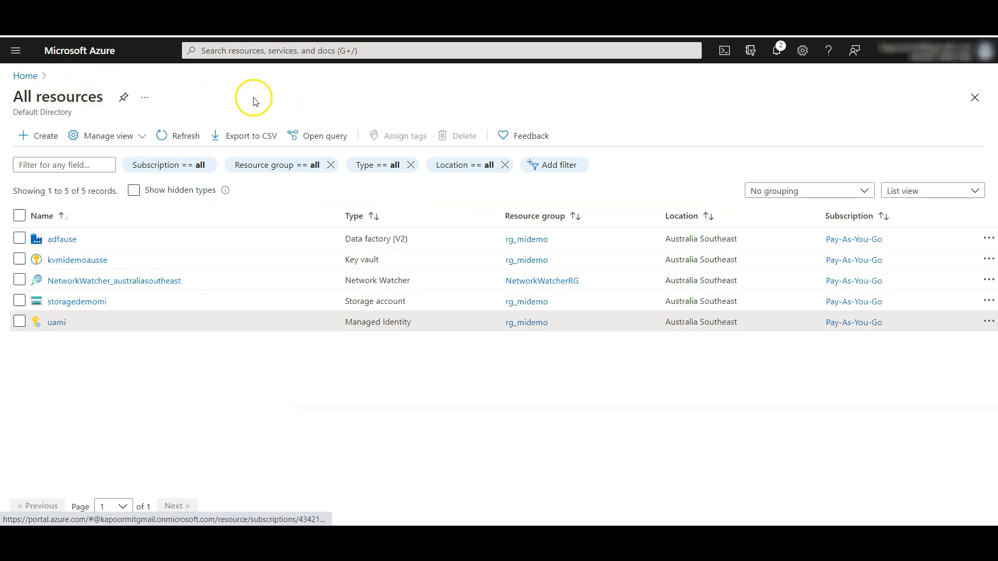
pyautogui.click(27, 77)
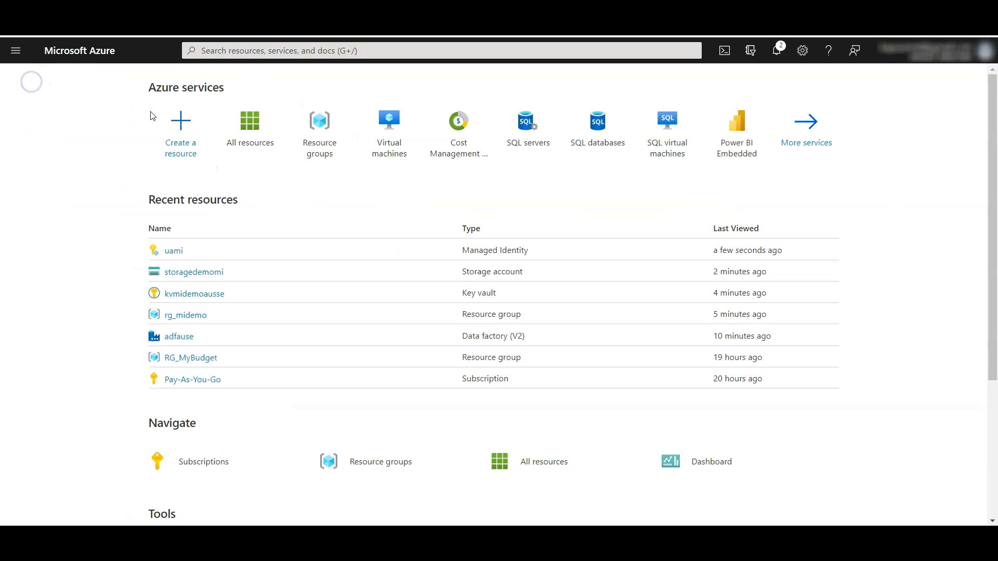
pyautogui.click(240, 124)
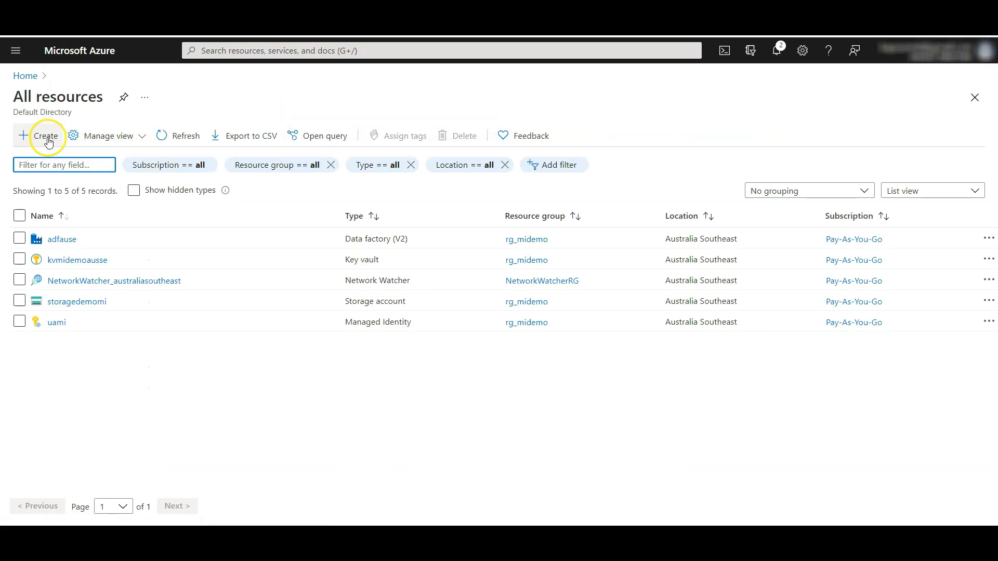
pyautogui.click(44, 137)
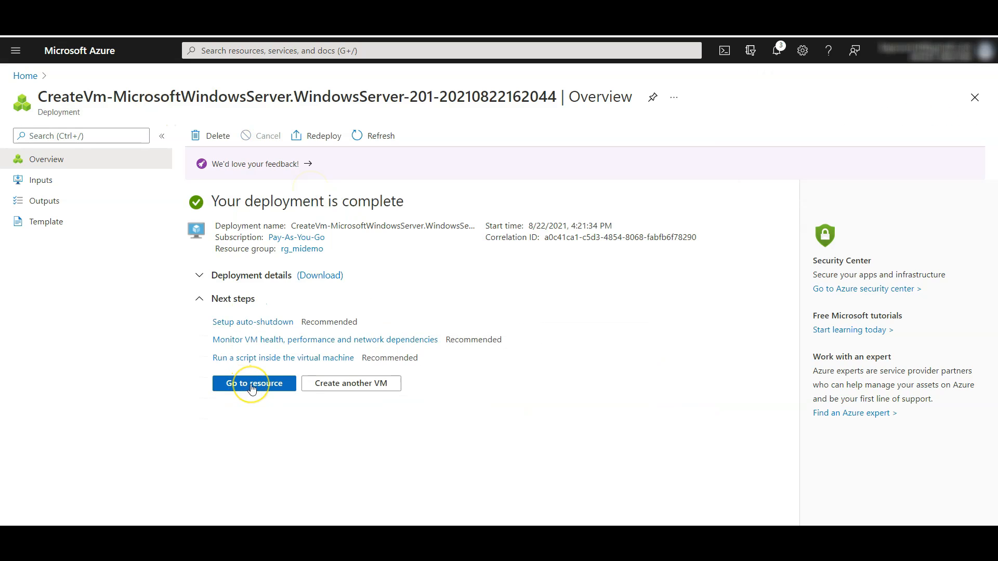
# Step: Open the deployed vmmidemo virtual machine's identity settings and try its system assigned status on, then off again
pyautogui.click(250, 389)
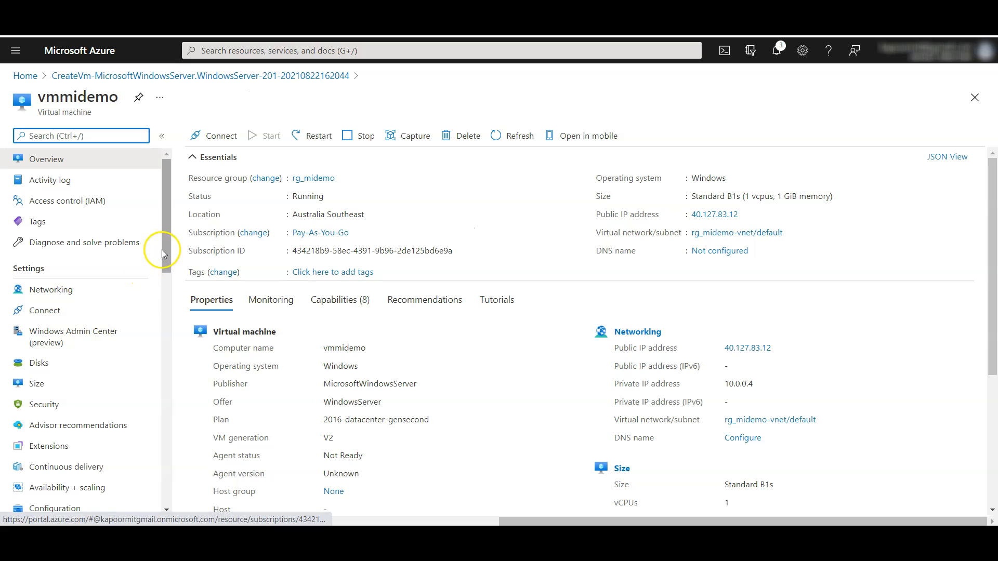
pyautogui.moveTo(167, 250)
pyautogui.mouseDown()
pyautogui.moveTo(174, 407)
pyautogui.moveTo(168, 195)
pyautogui.moveTo(168, 239)
pyautogui.mouseUp()
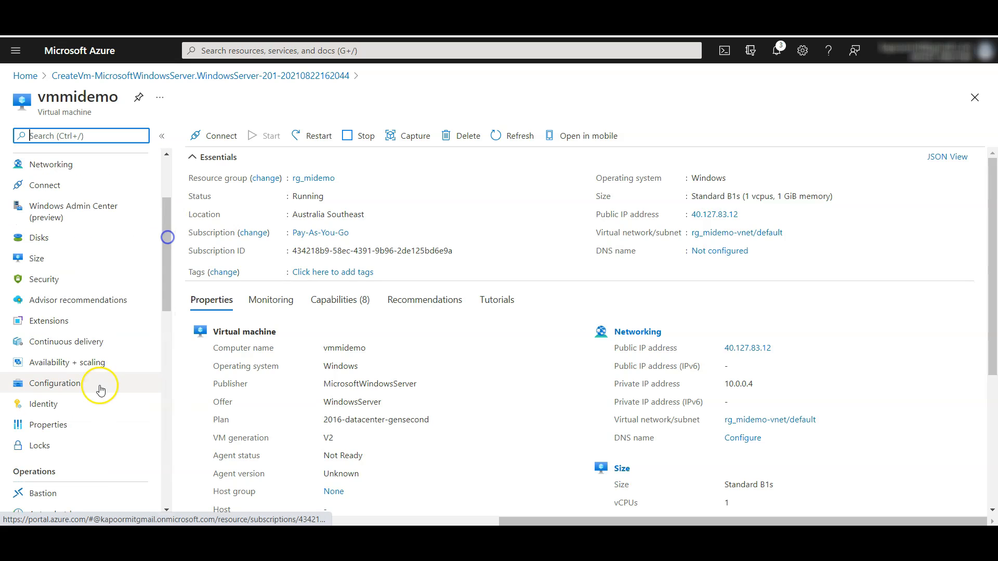
pyautogui.click(86, 402)
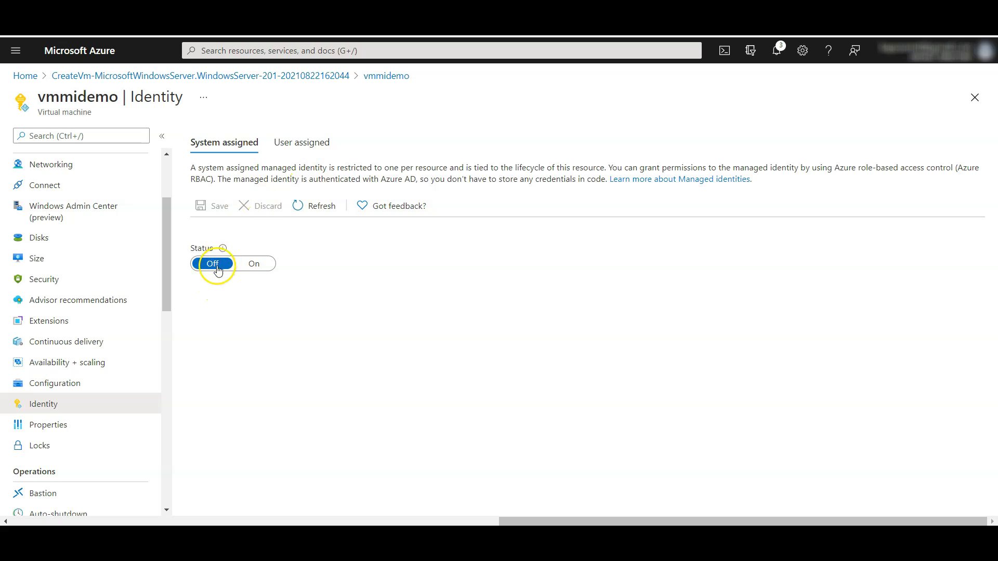
pyautogui.click(256, 264)
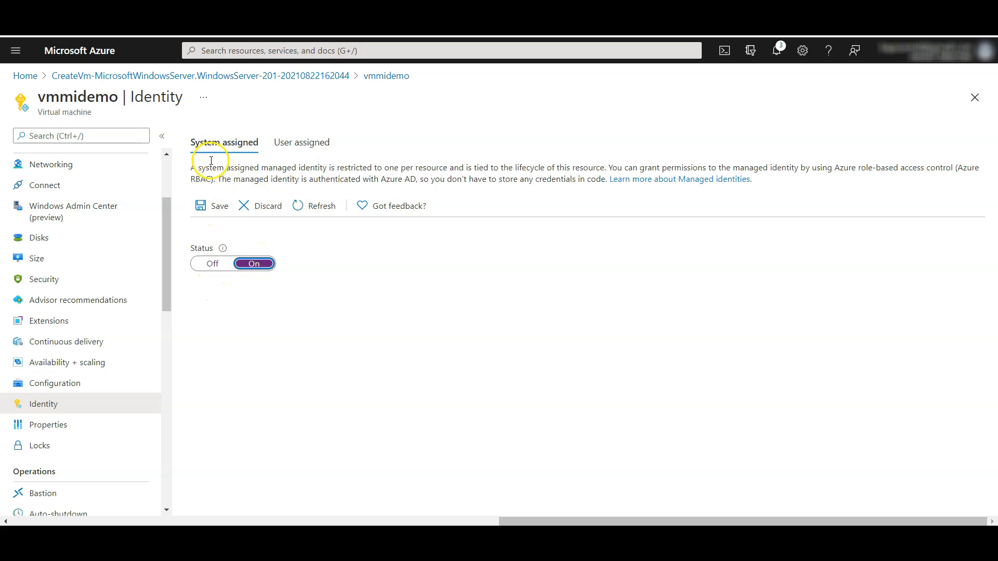
pyautogui.click(210, 264)
# Step: Add the user assigned managed identity uami to the vmmidemo virtual machine
pyautogui.click(292, 146)
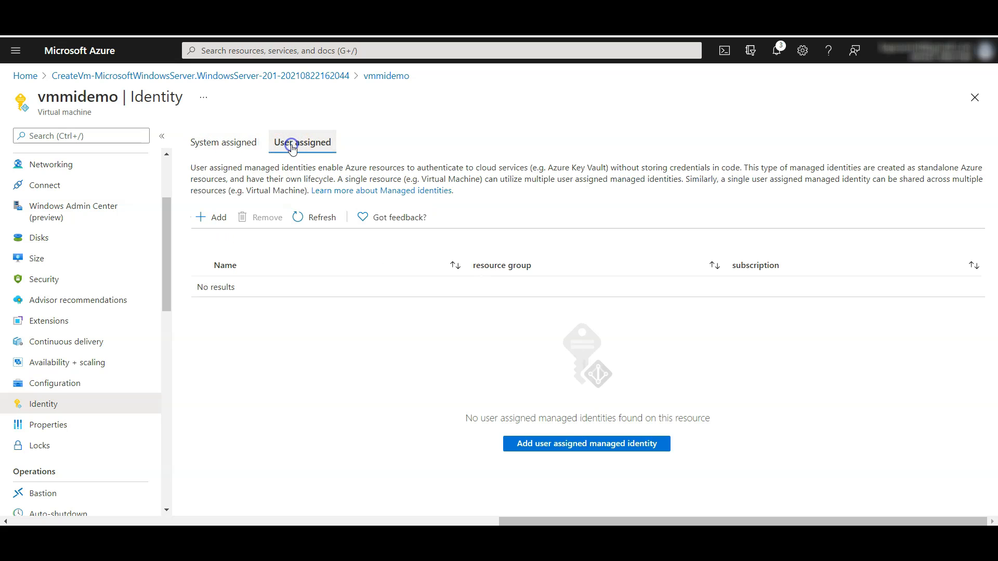
pyautogui.click(216, 219)
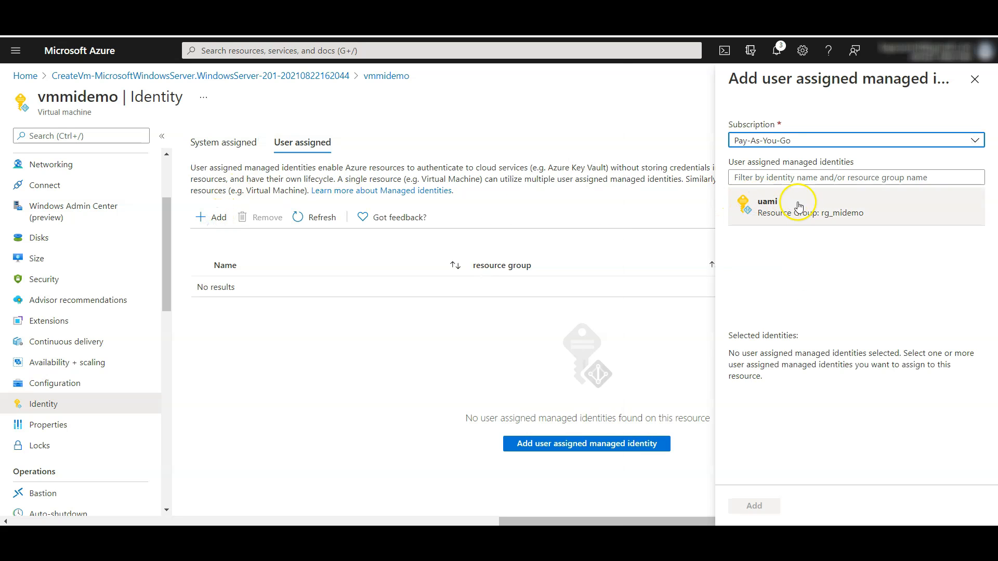
pyautogui.click(799, 206)
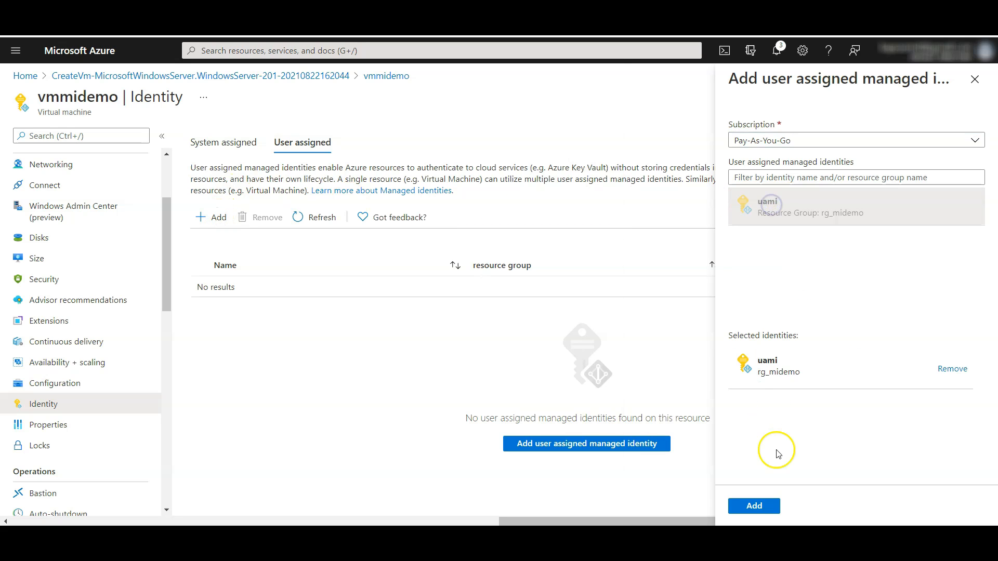
pyautogui.click(754, 506)
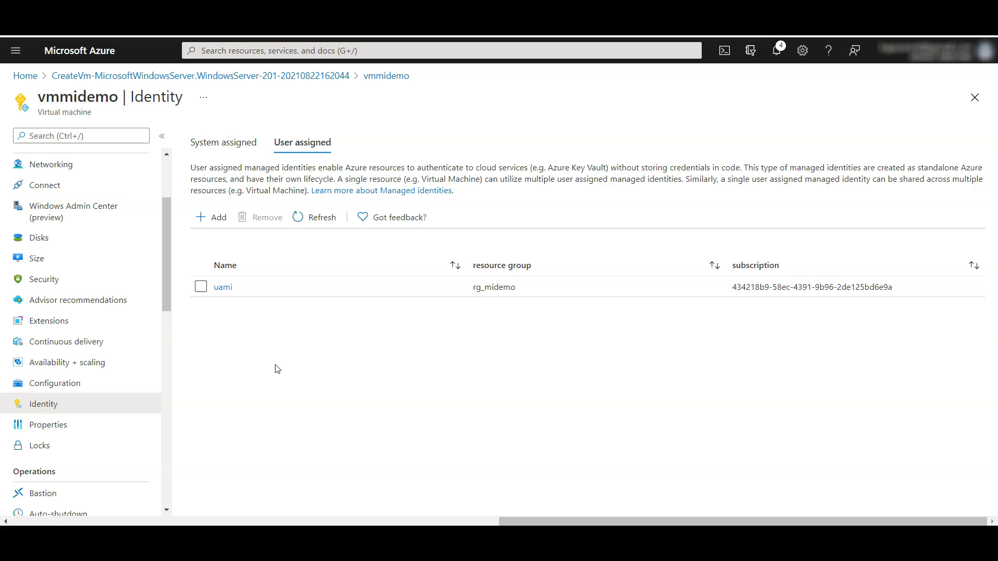
pyautogui.click(292, 359)
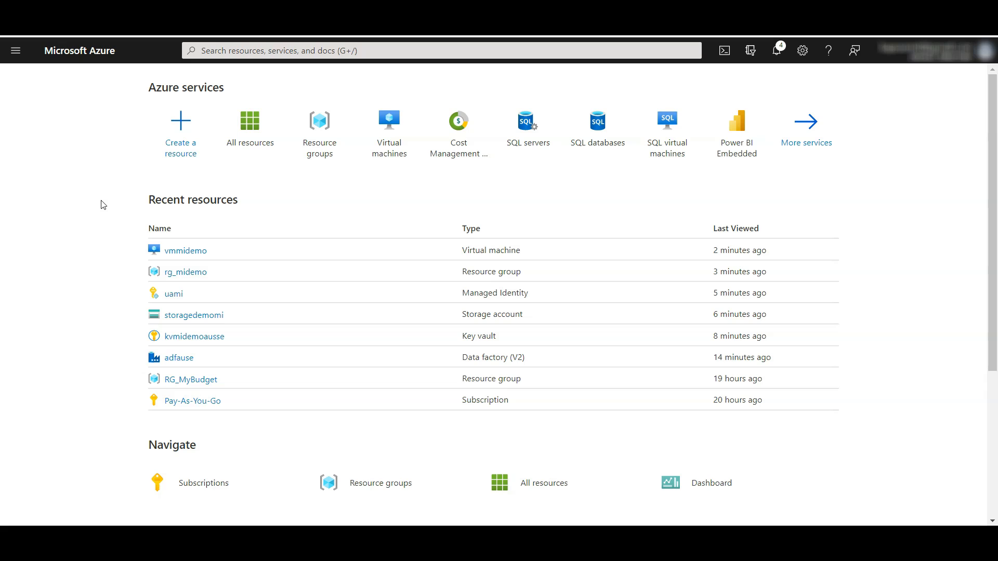
pyautogui.click(101, 200)
pyautogui.click(78, 130)
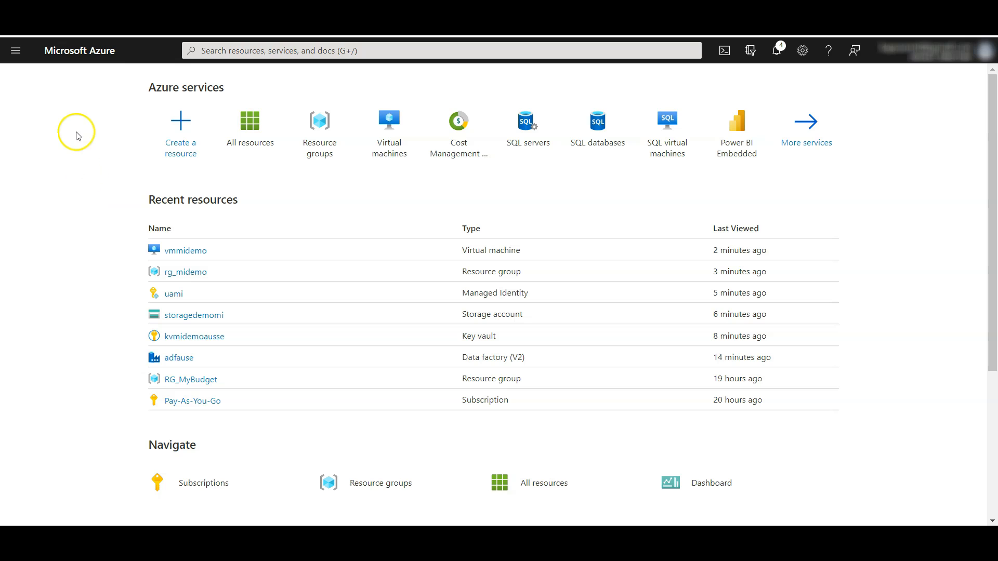